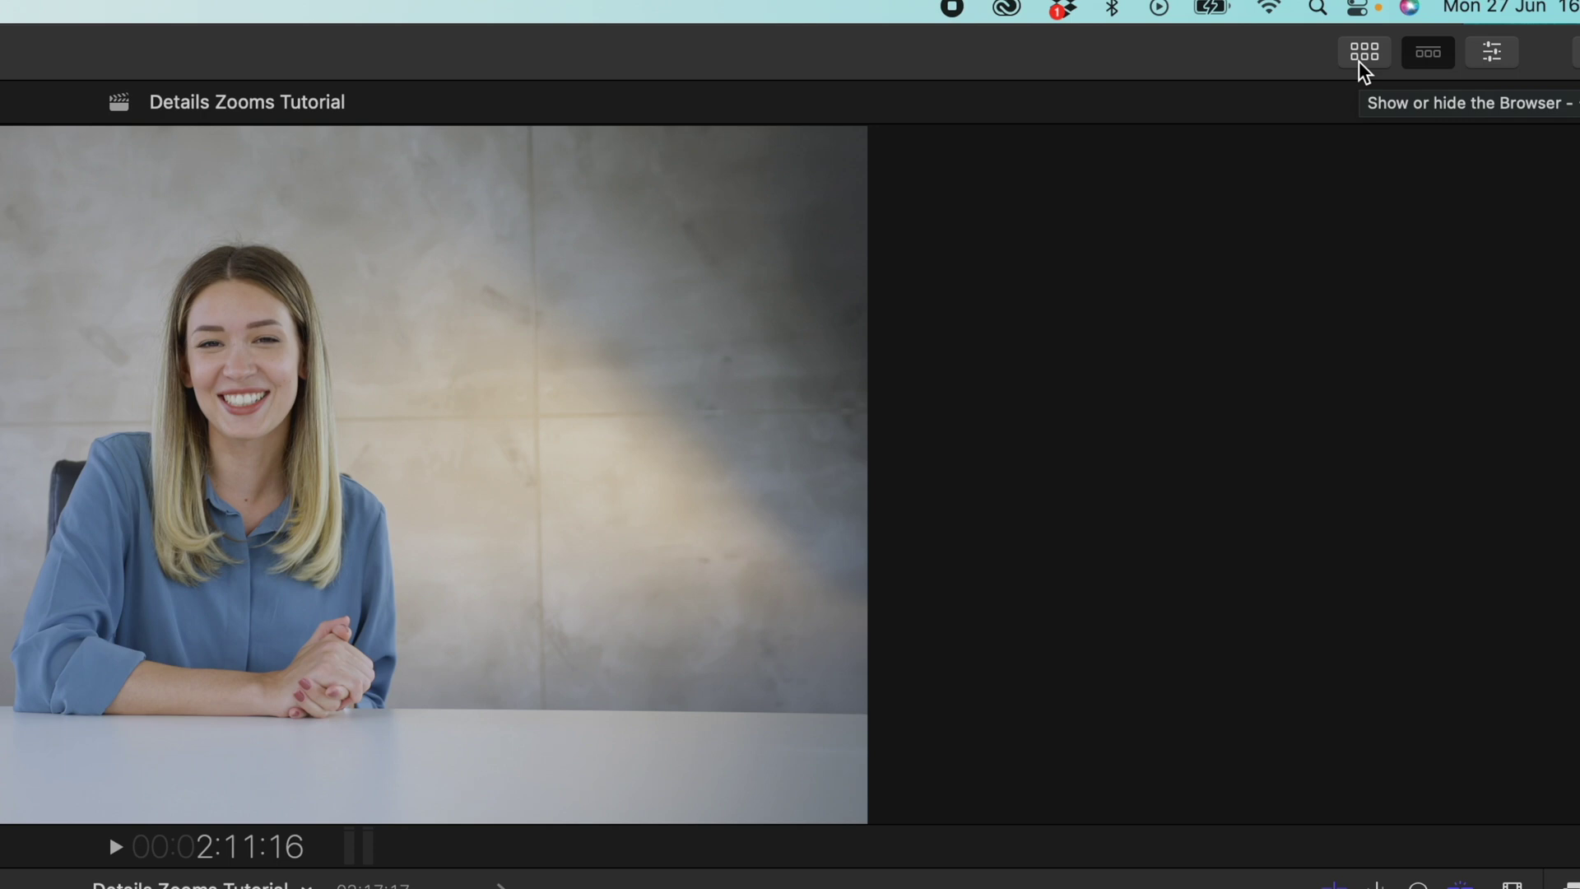
click(1361, 54)
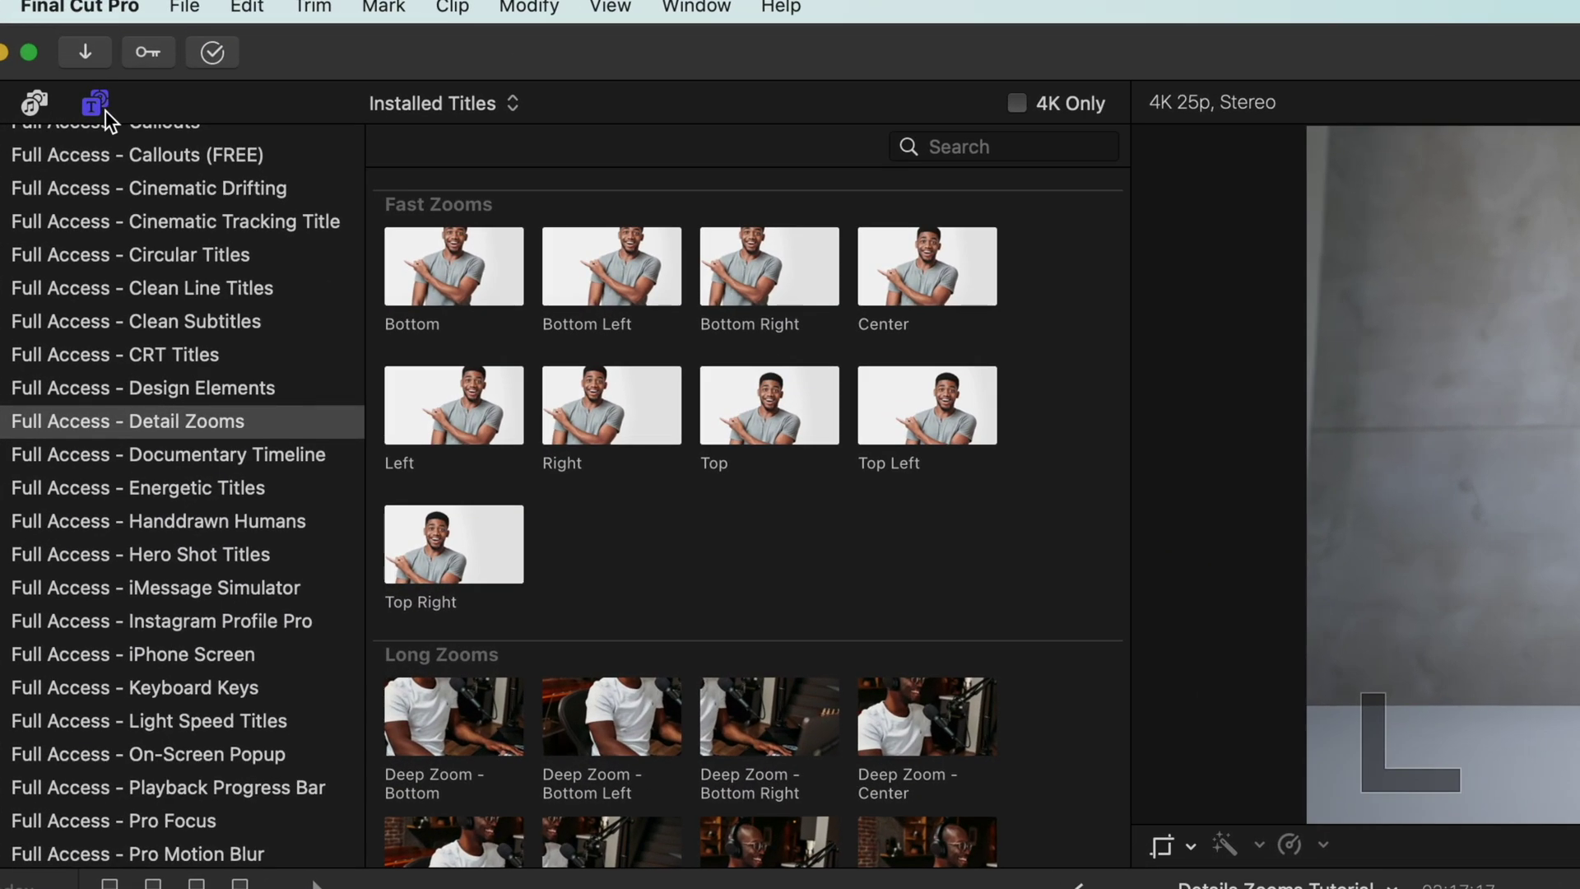
key(super+f)
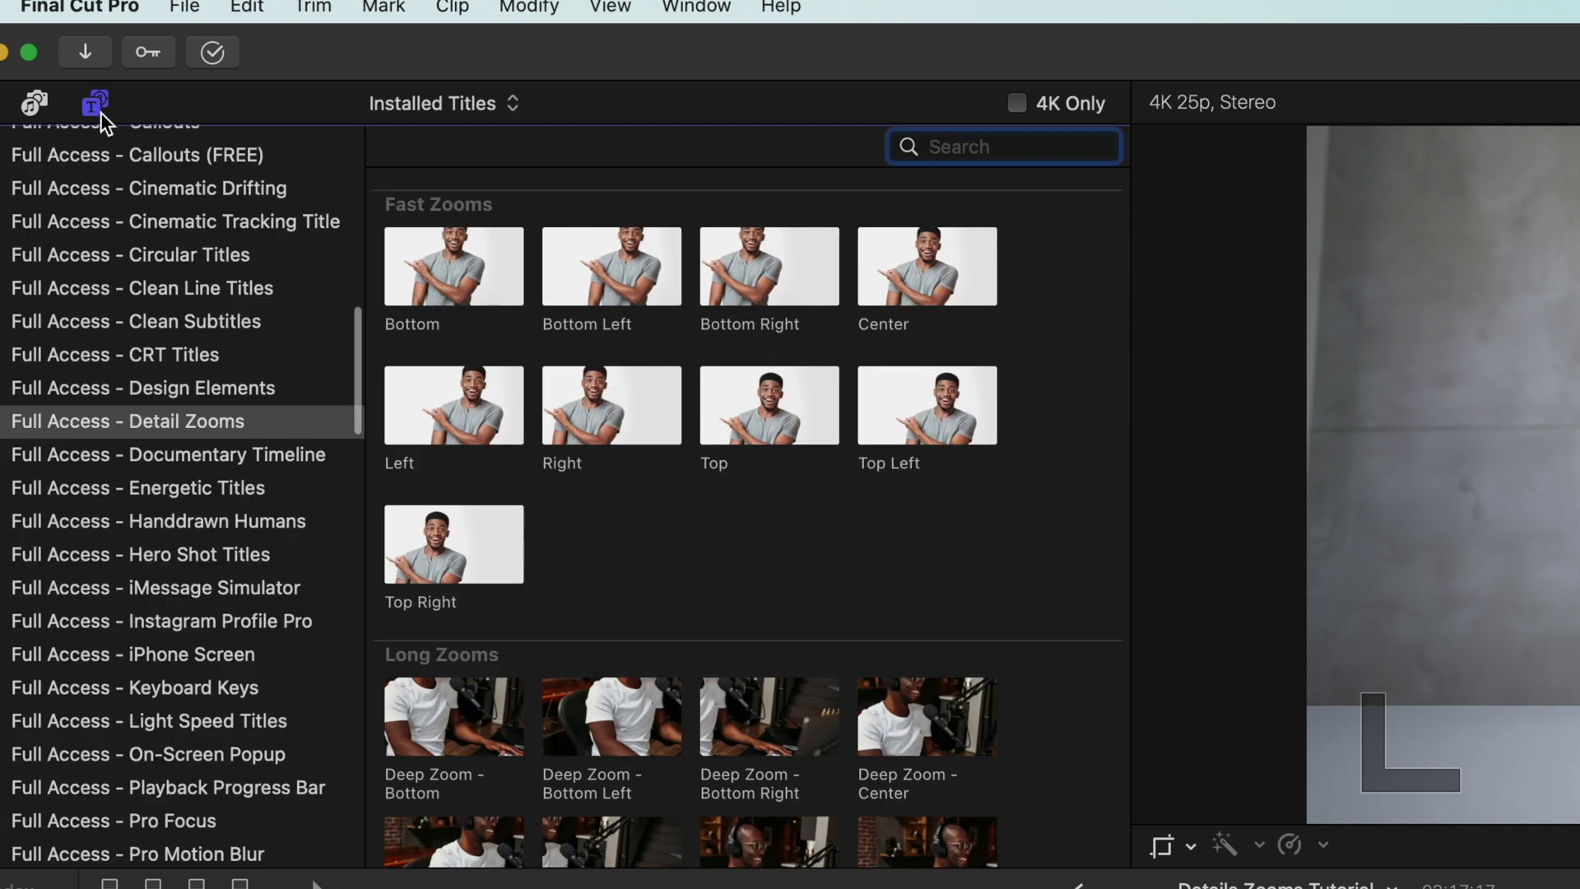
click(155, 484)
click(153, 467)
click(155, 417)
scroll(895, 290, down, 10)
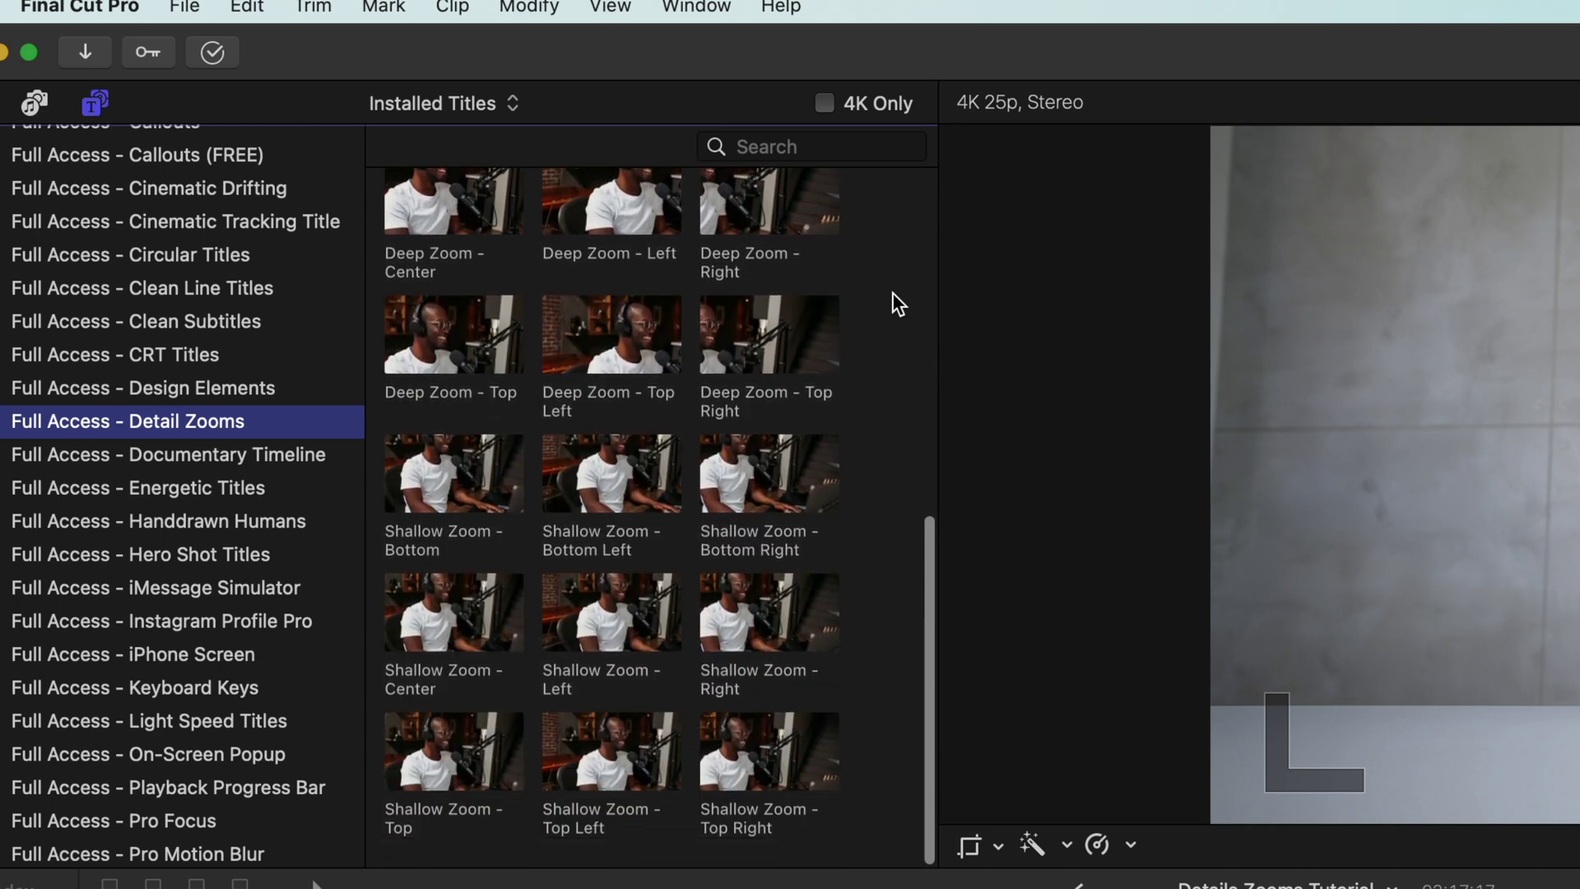
scroll(892, 293, up, 3)
scroll(892, 293, up, 5)
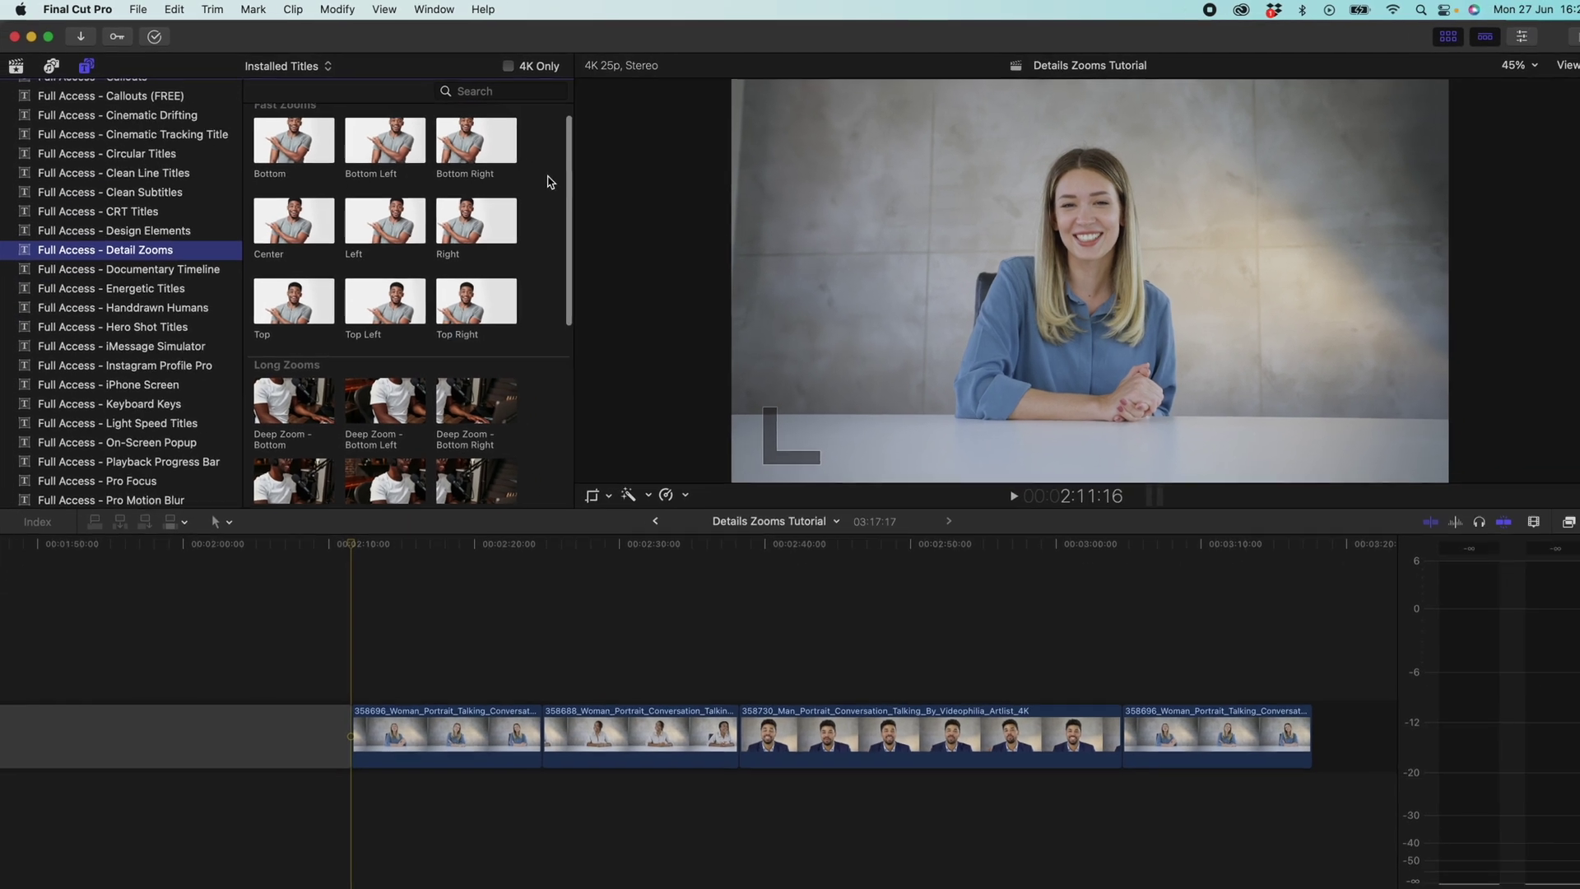
scroll(550, 182, up, 1)
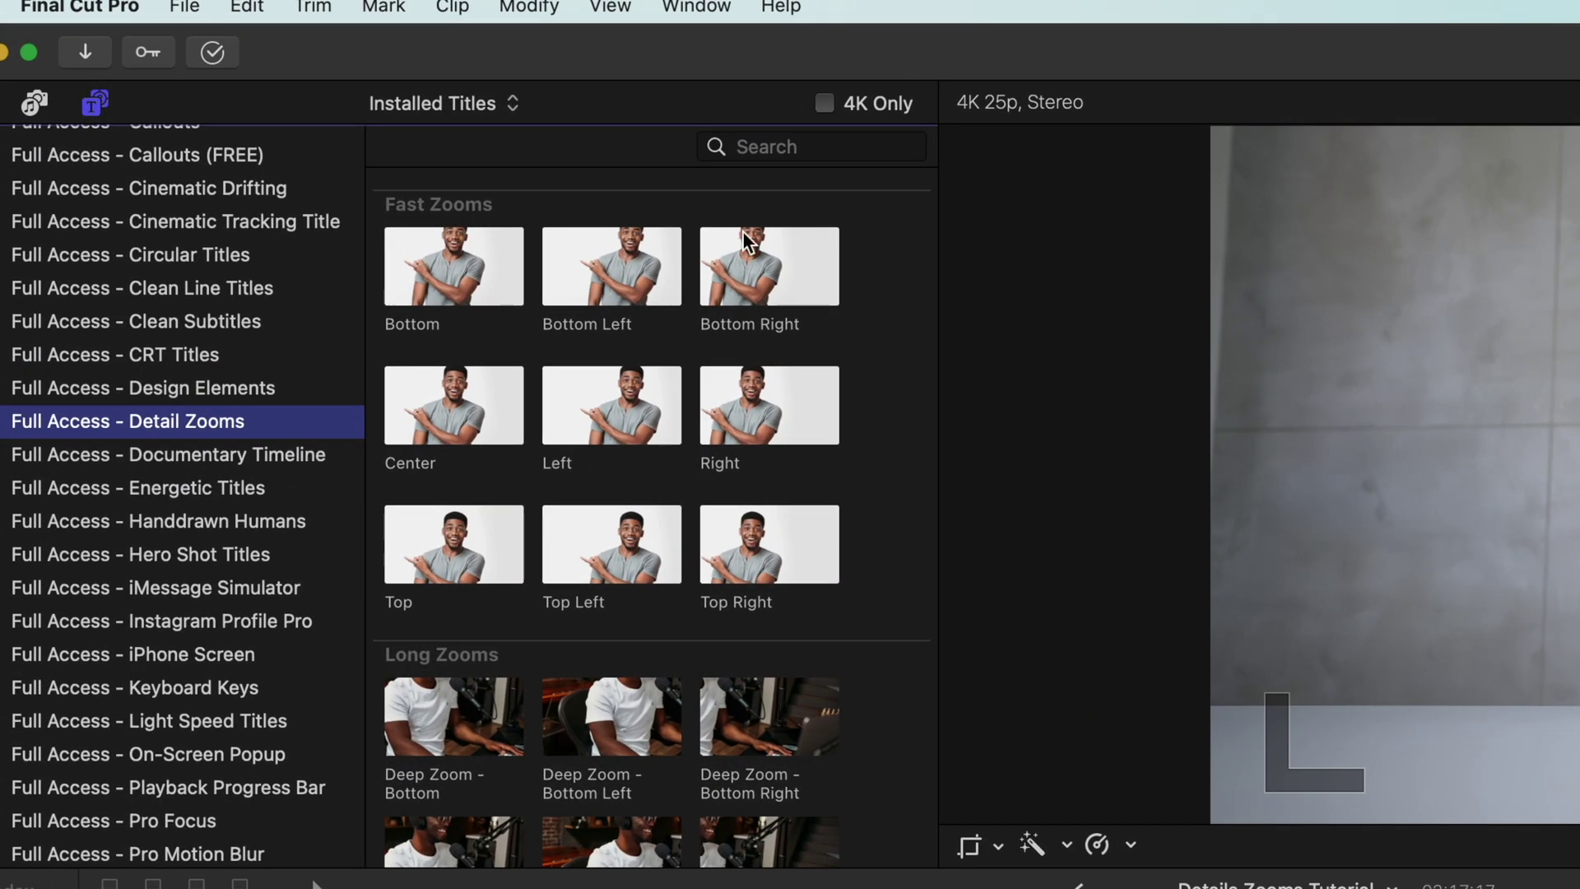
scroll(447, 209, down, 5)
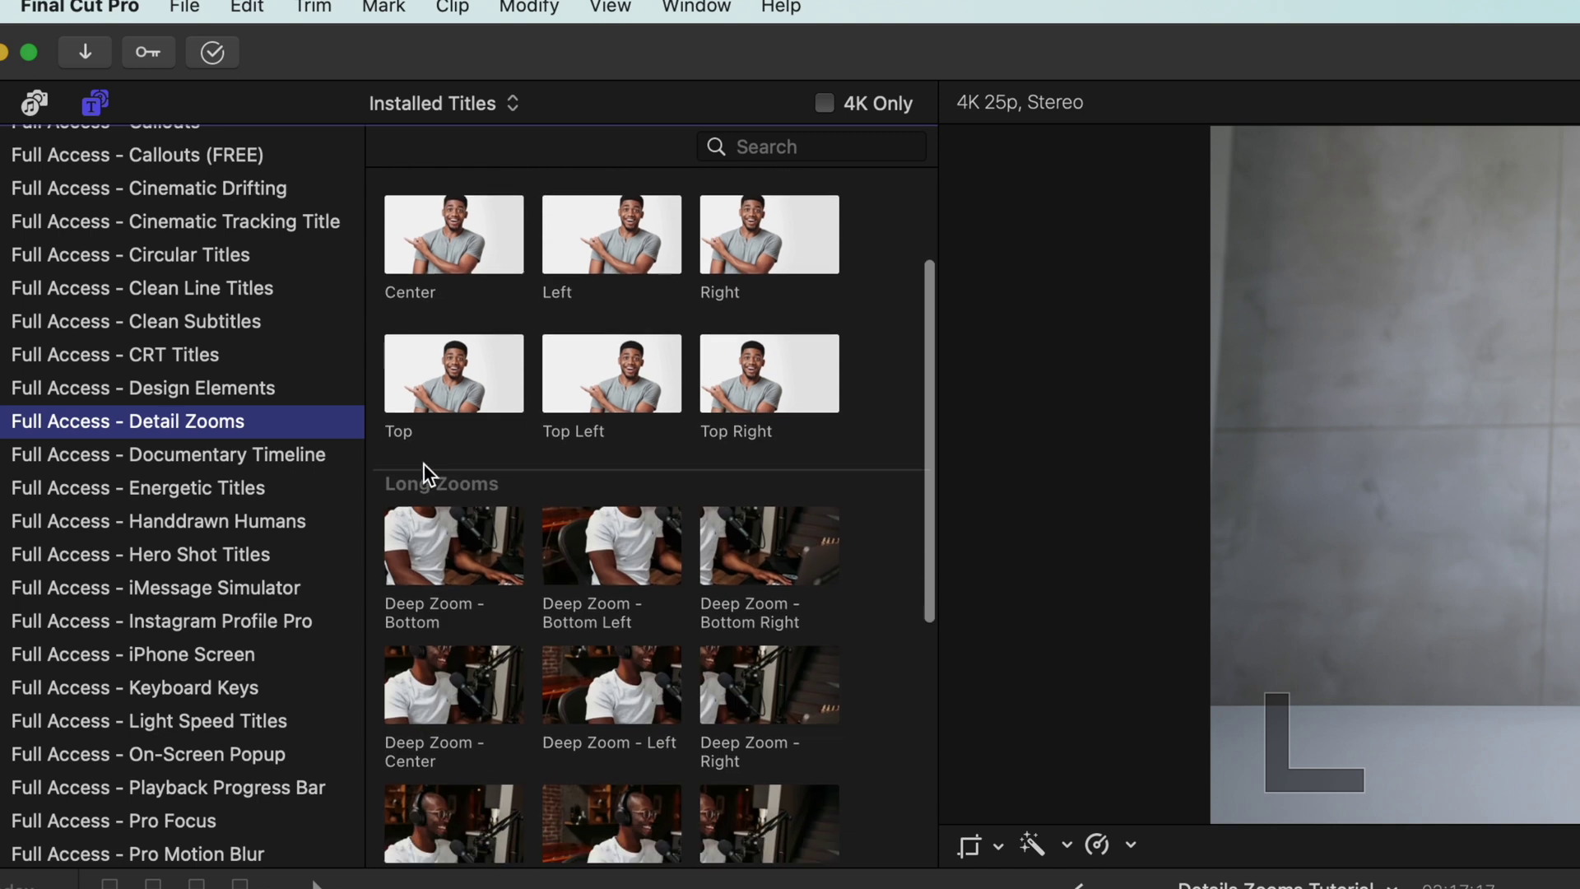
scroll(911, 482, down, 6)
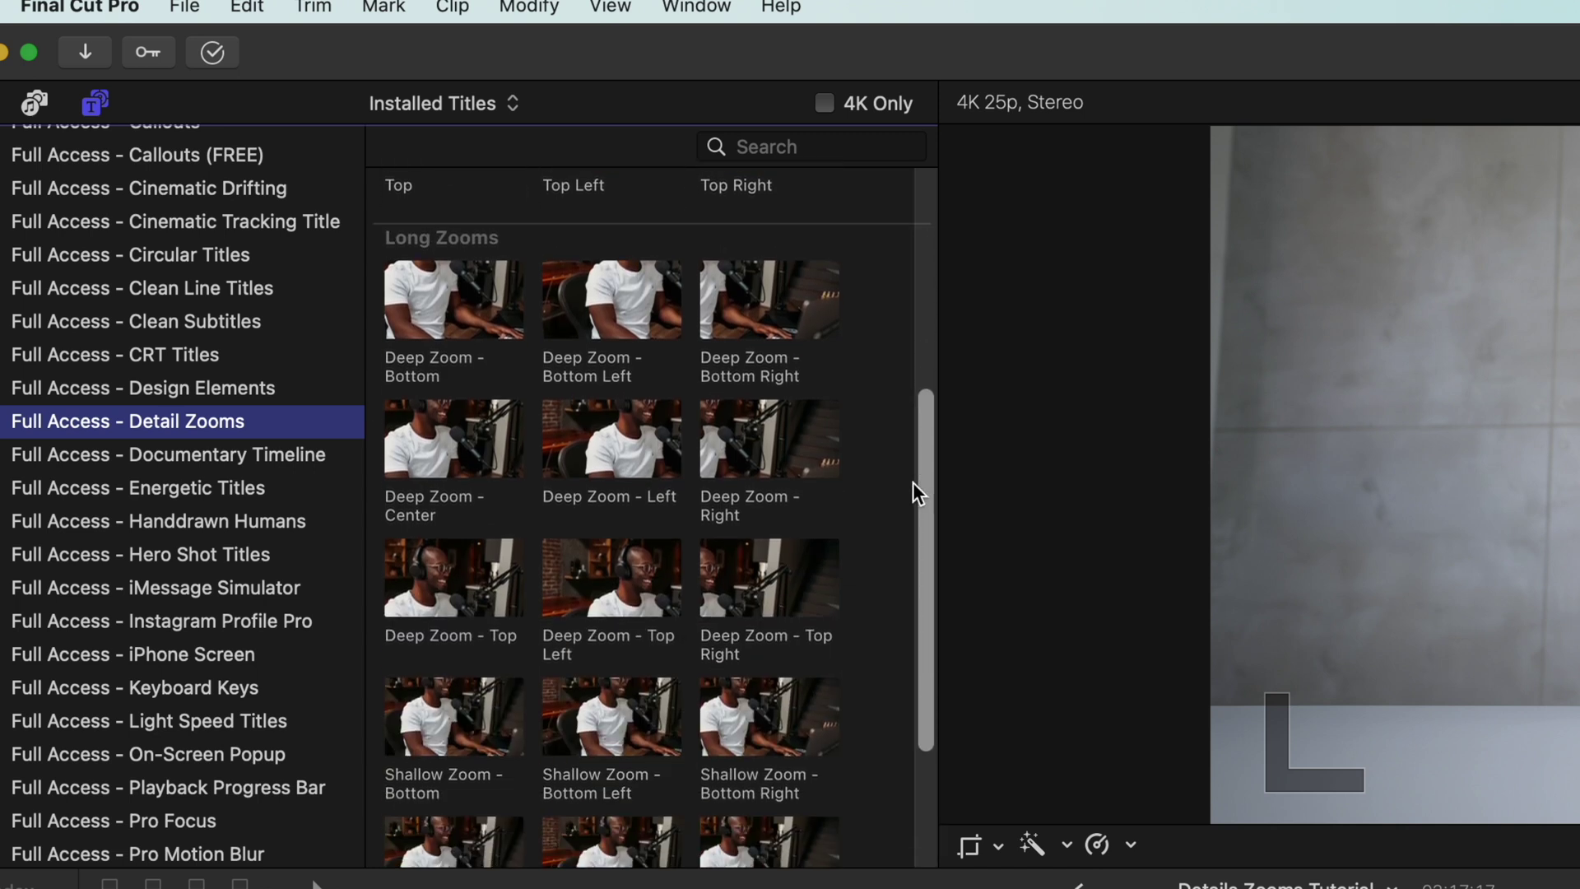
scroll(912, 482, down, 2)
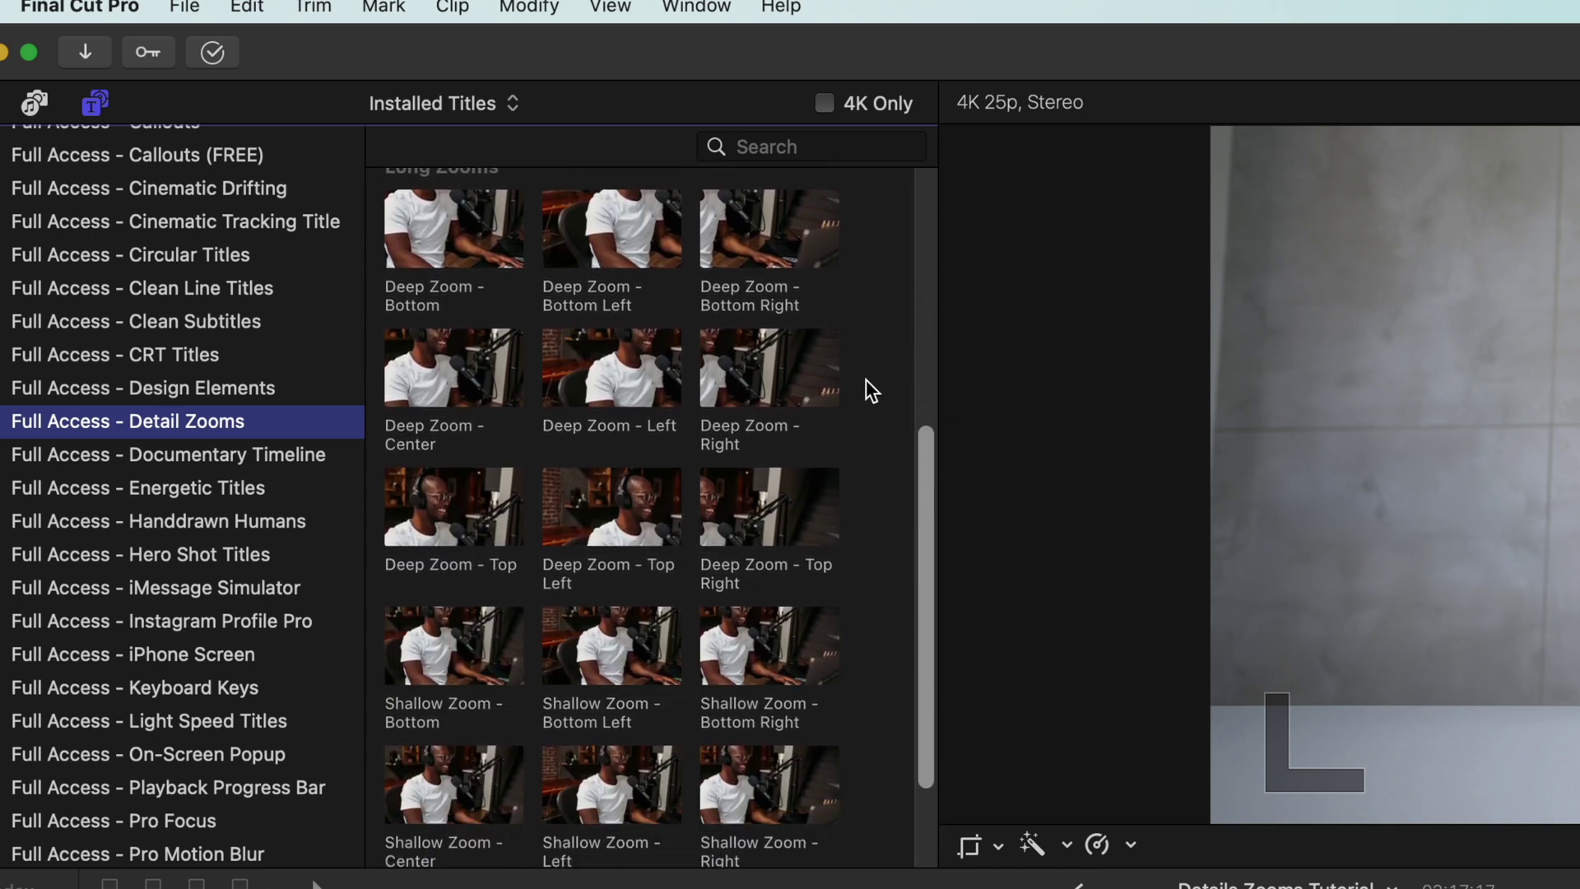
scroll(905, 415, down, 5)
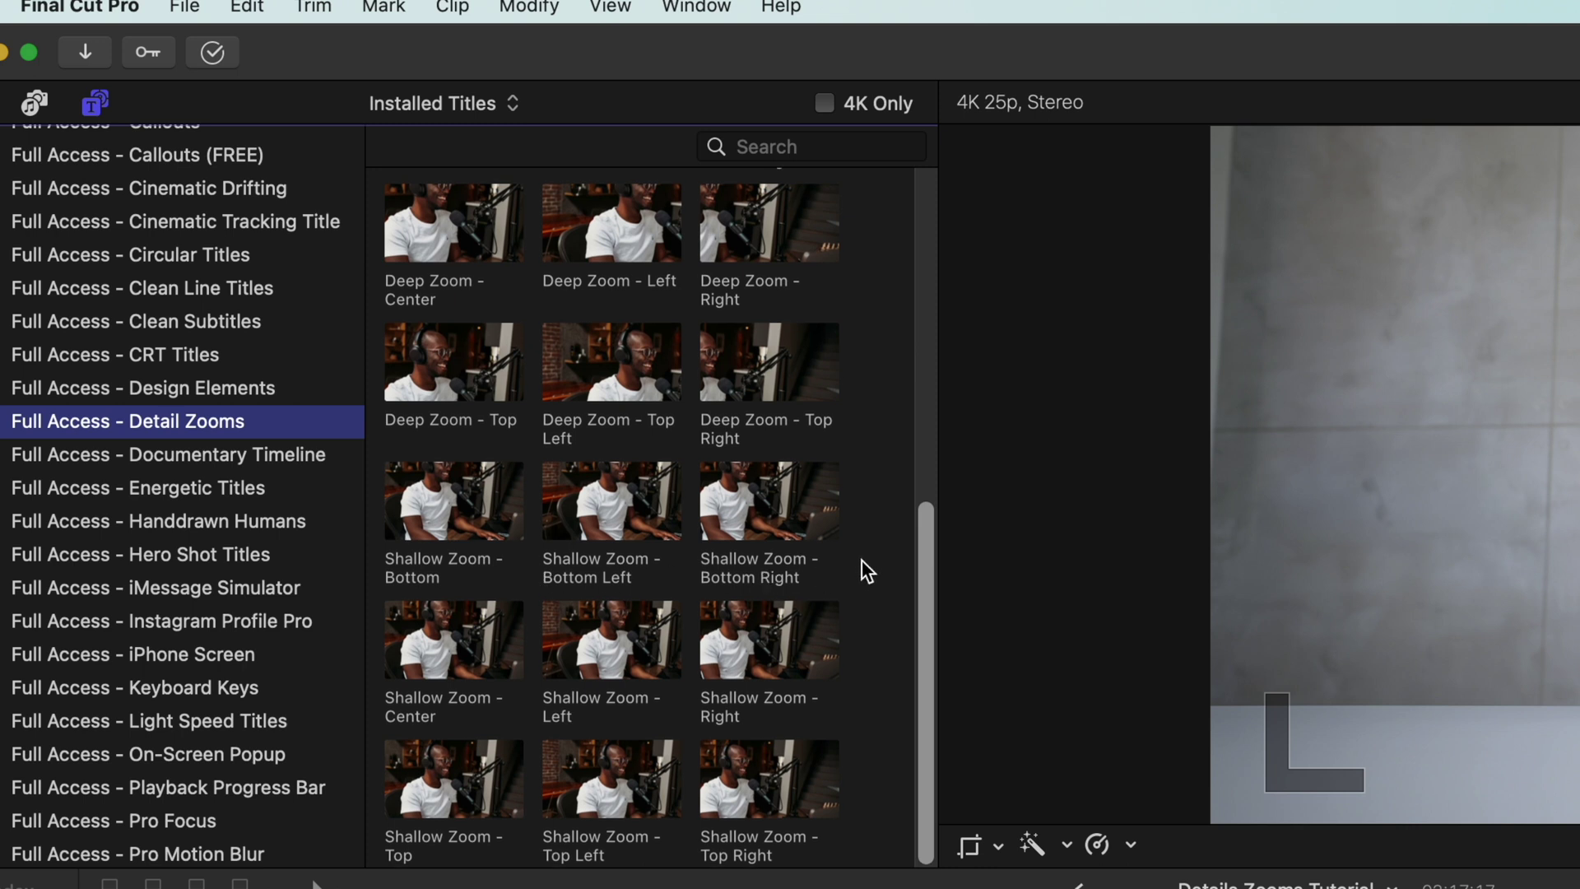
scroll(861, 568, up, 12)
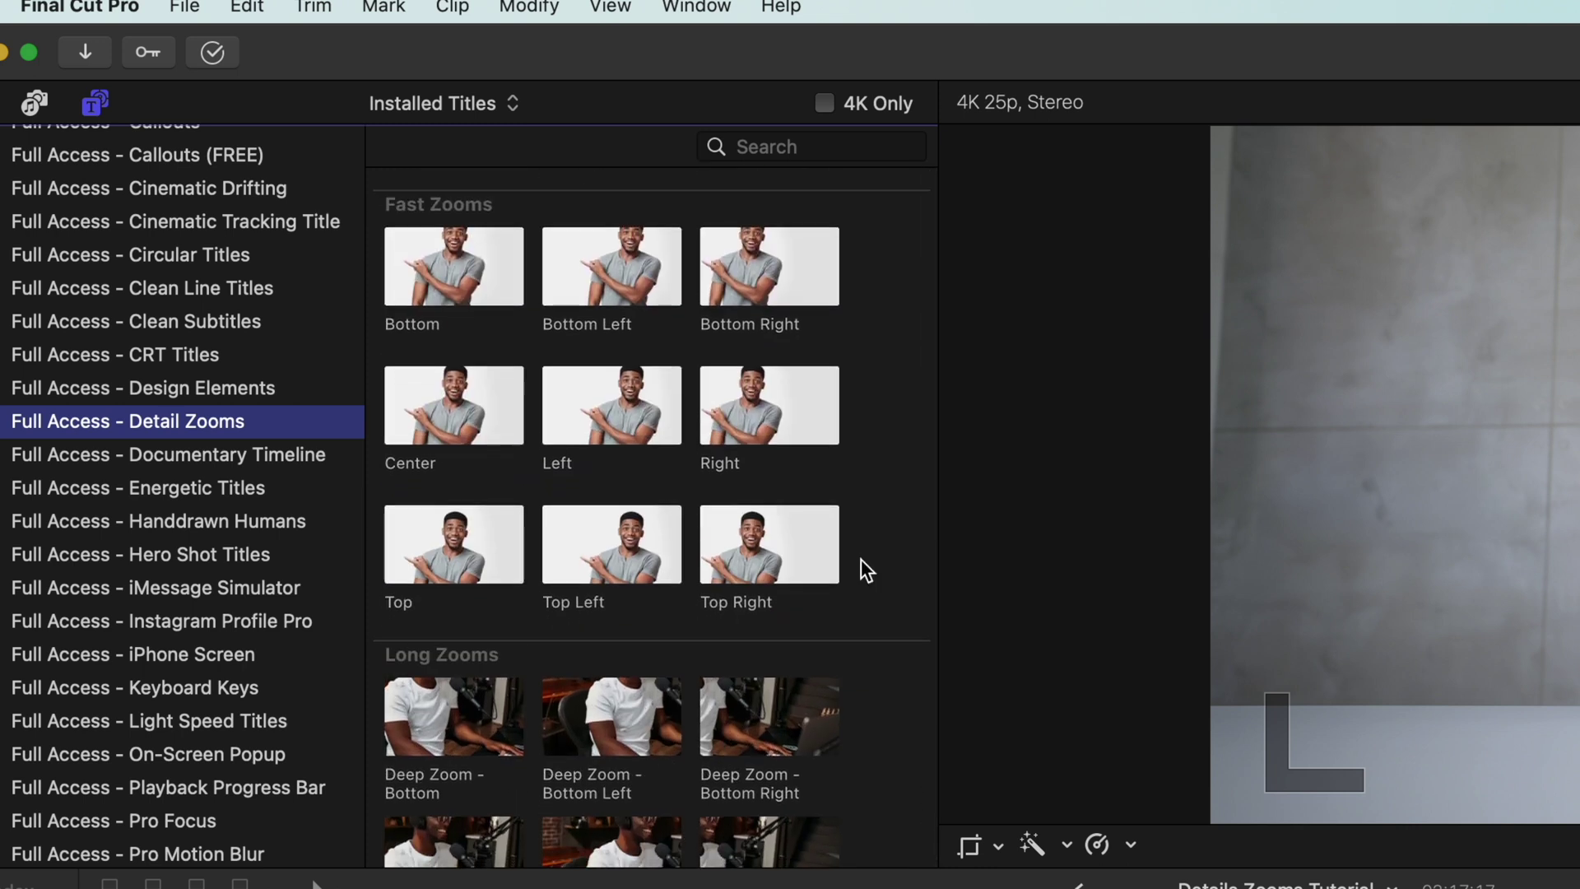
- Select the Center fast zoom title and zoom the timeline in around the playhead
click(403, 405)
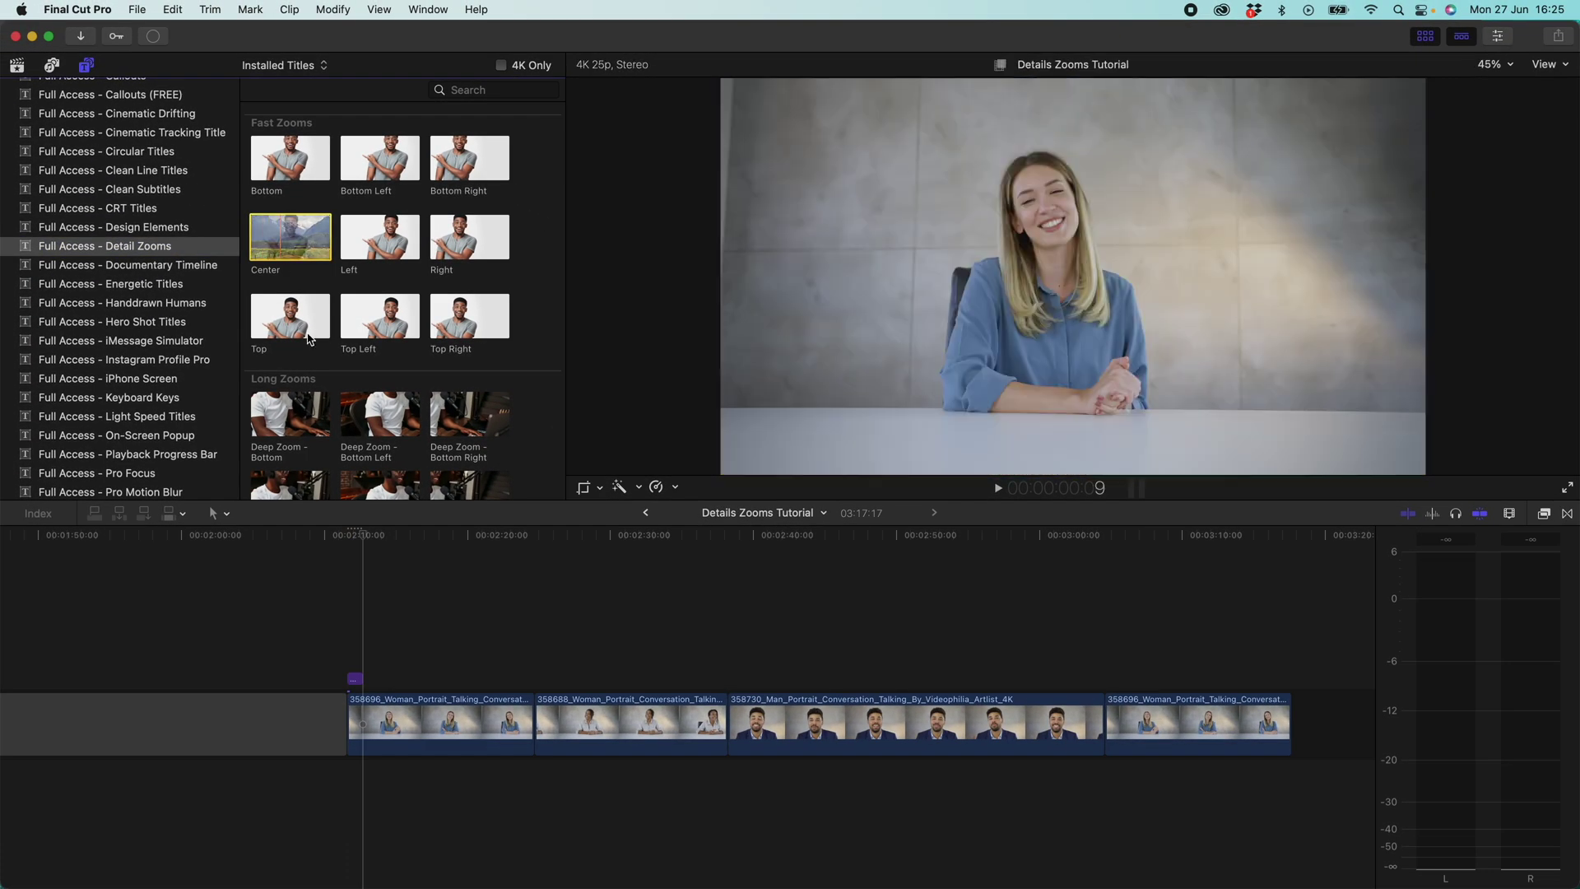
key(super+equal)
key(super+equal)
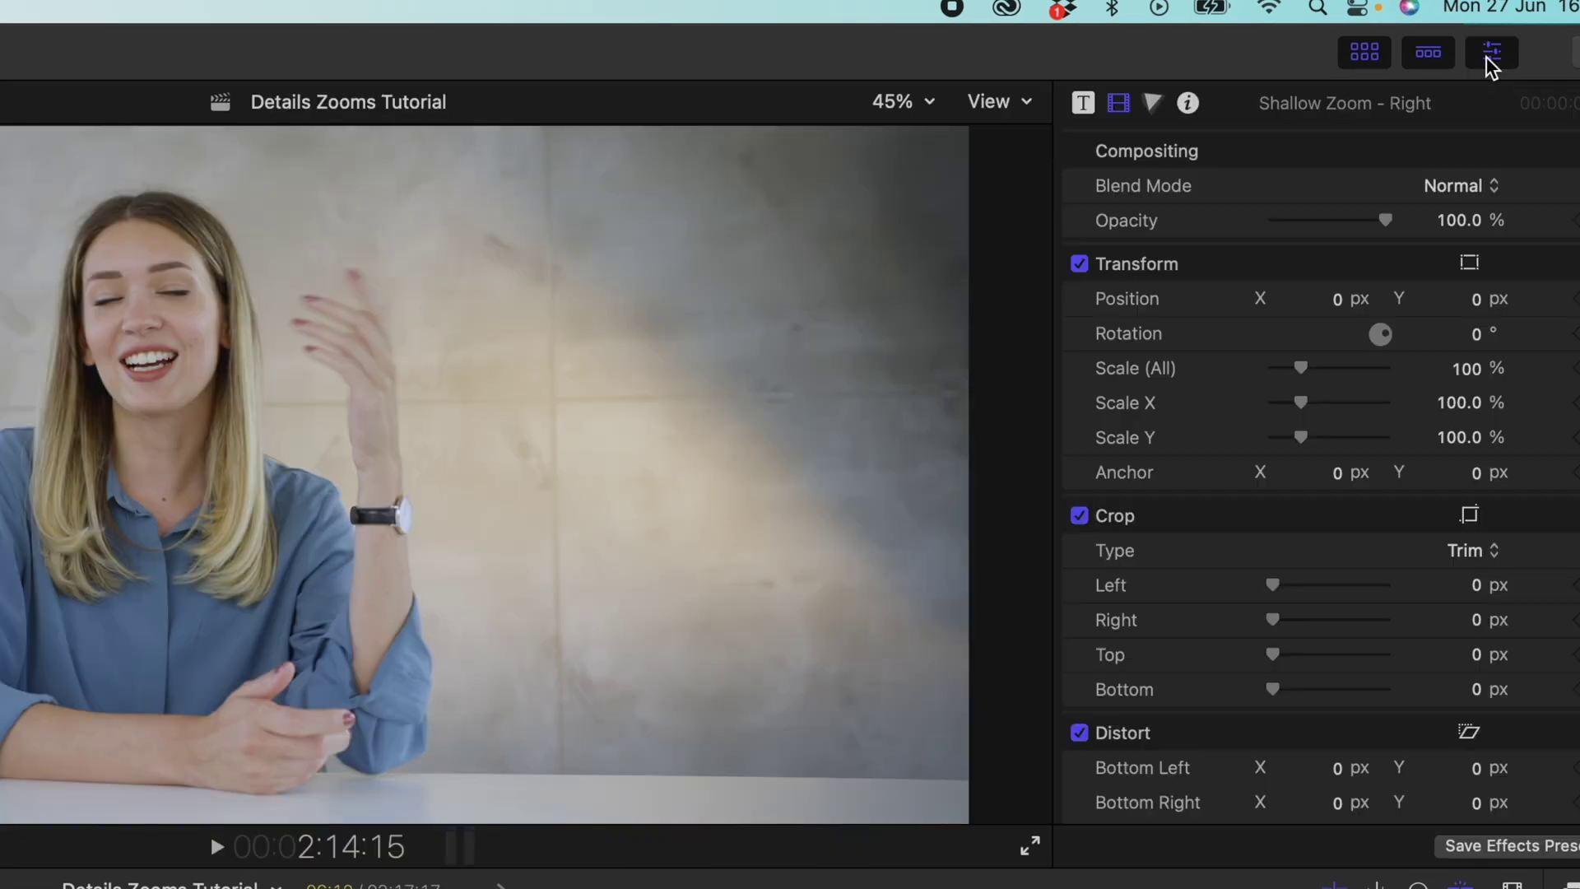
- Turn off the title's Zoom In in the Title Inspector and preview the playback
click(1082, 103)
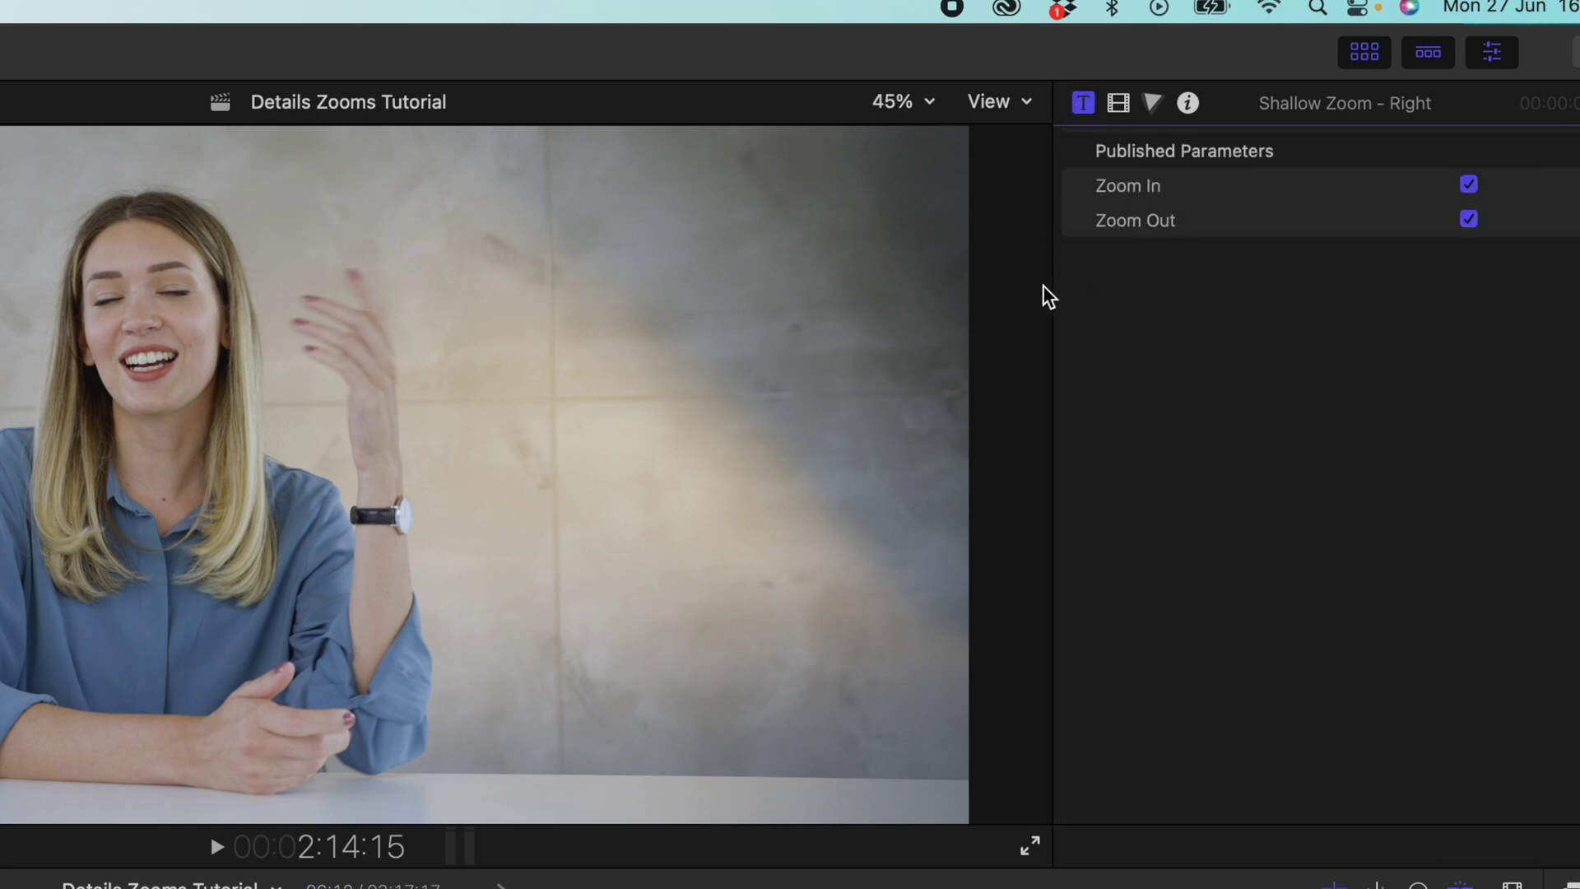
click(1469, 185)
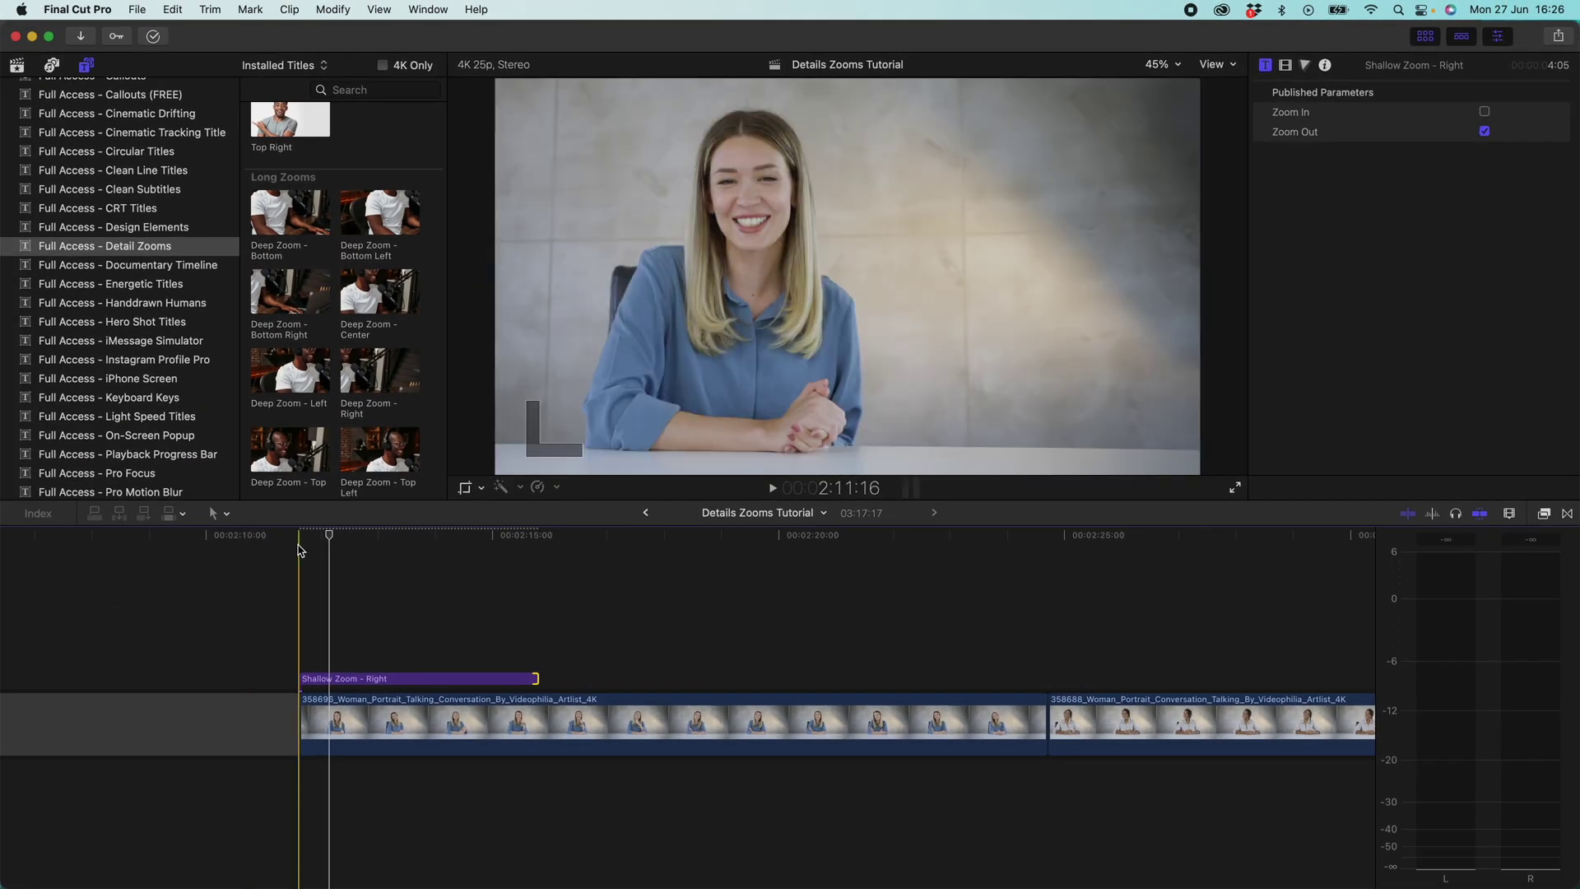
key(space)
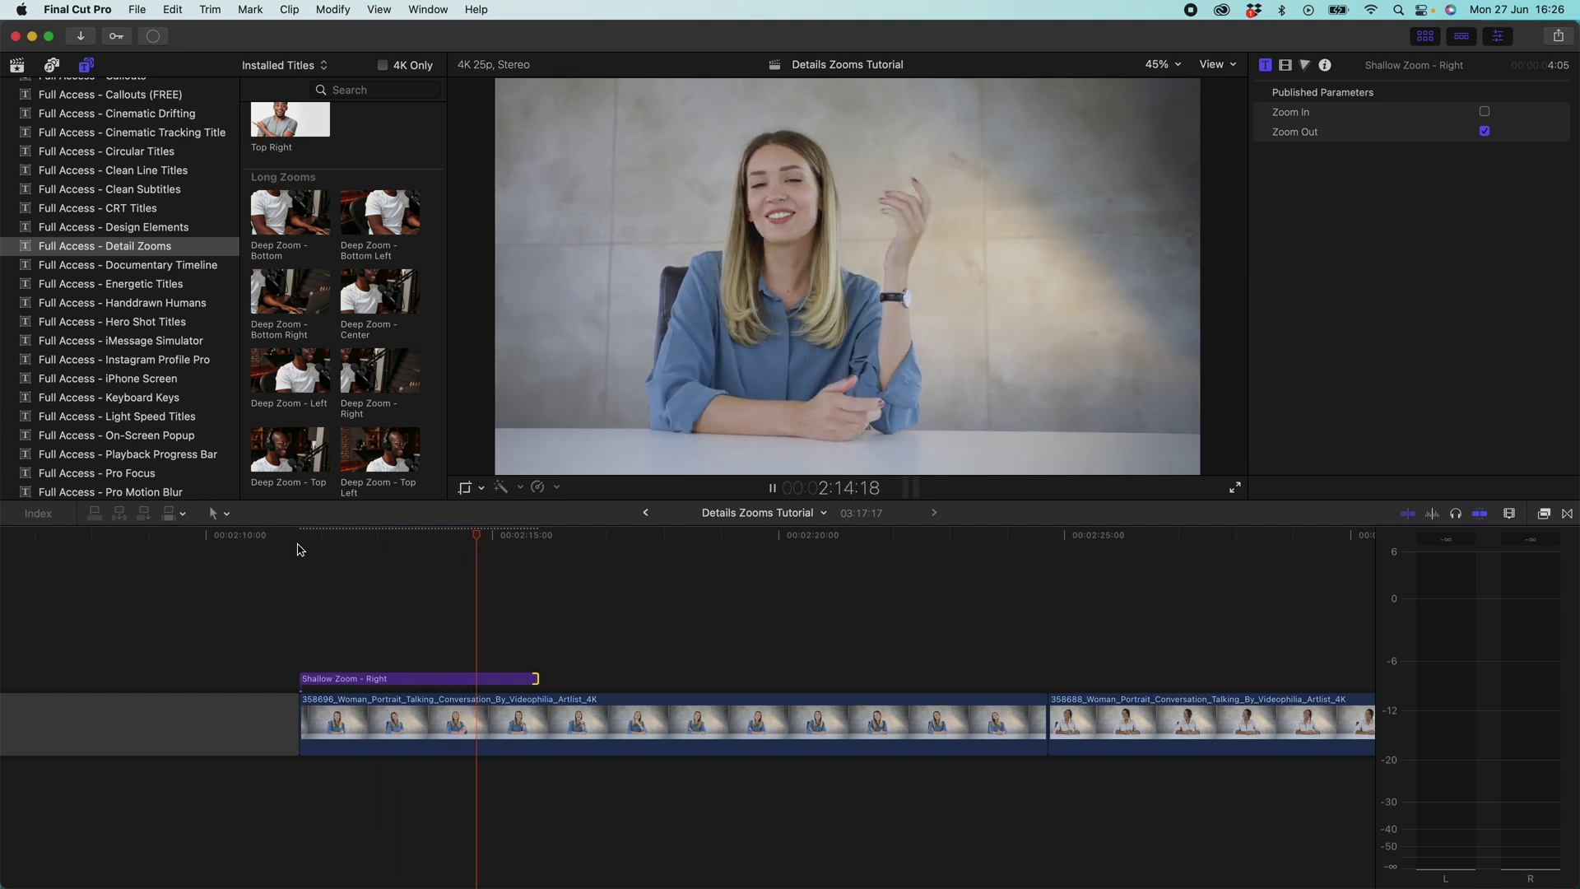
click(369, 535)
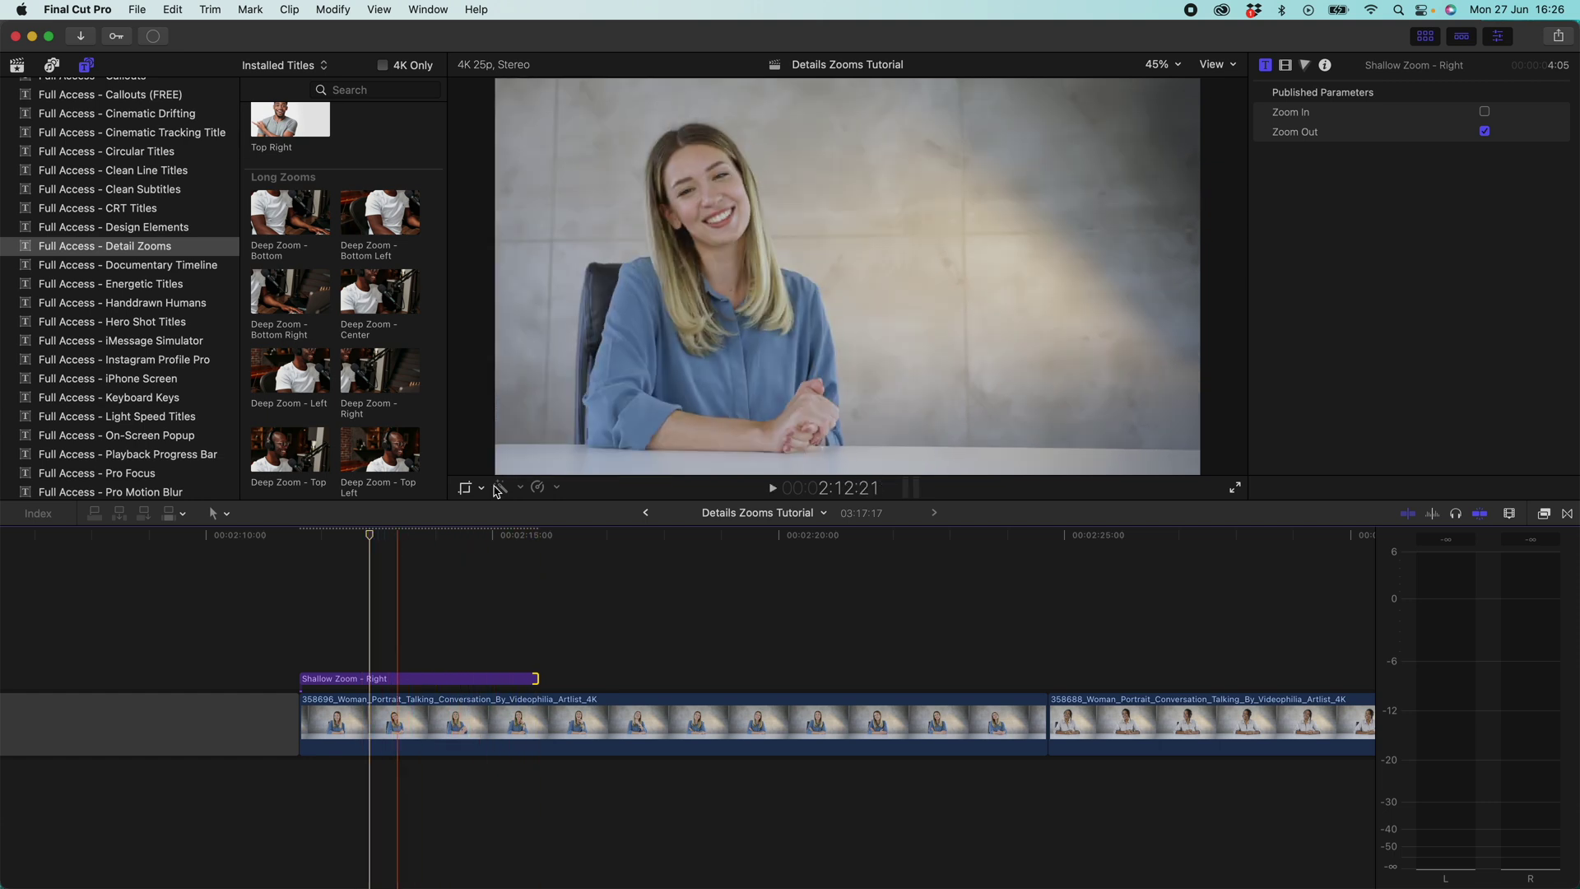
- Re-enable Zoom In and replay the zoom from the title's start
click(1488, 114)
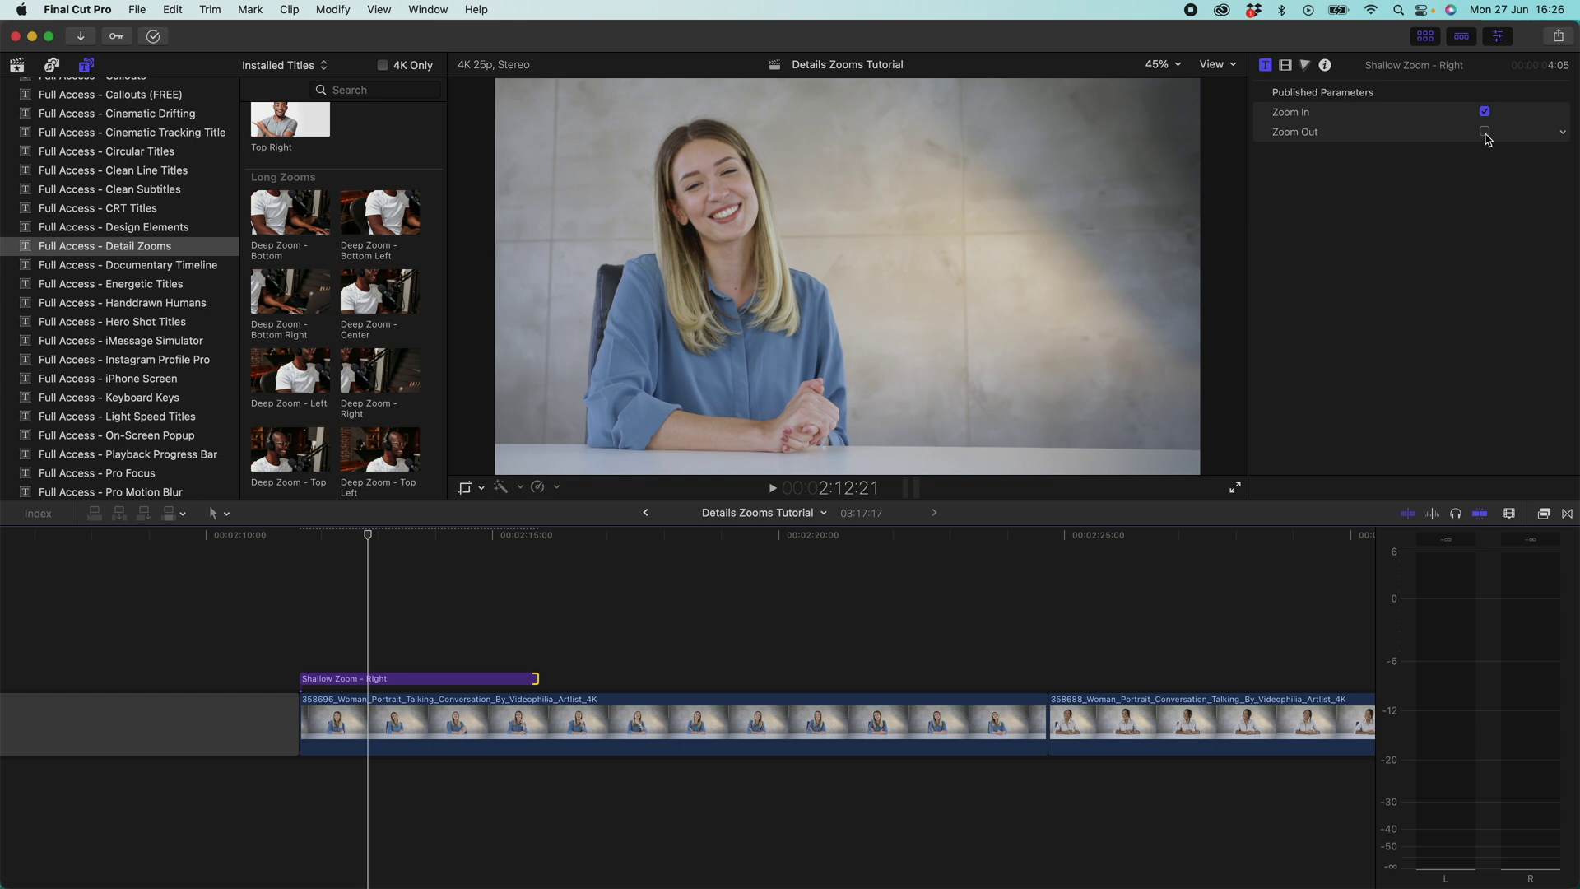
click(300, 535)
key(space)
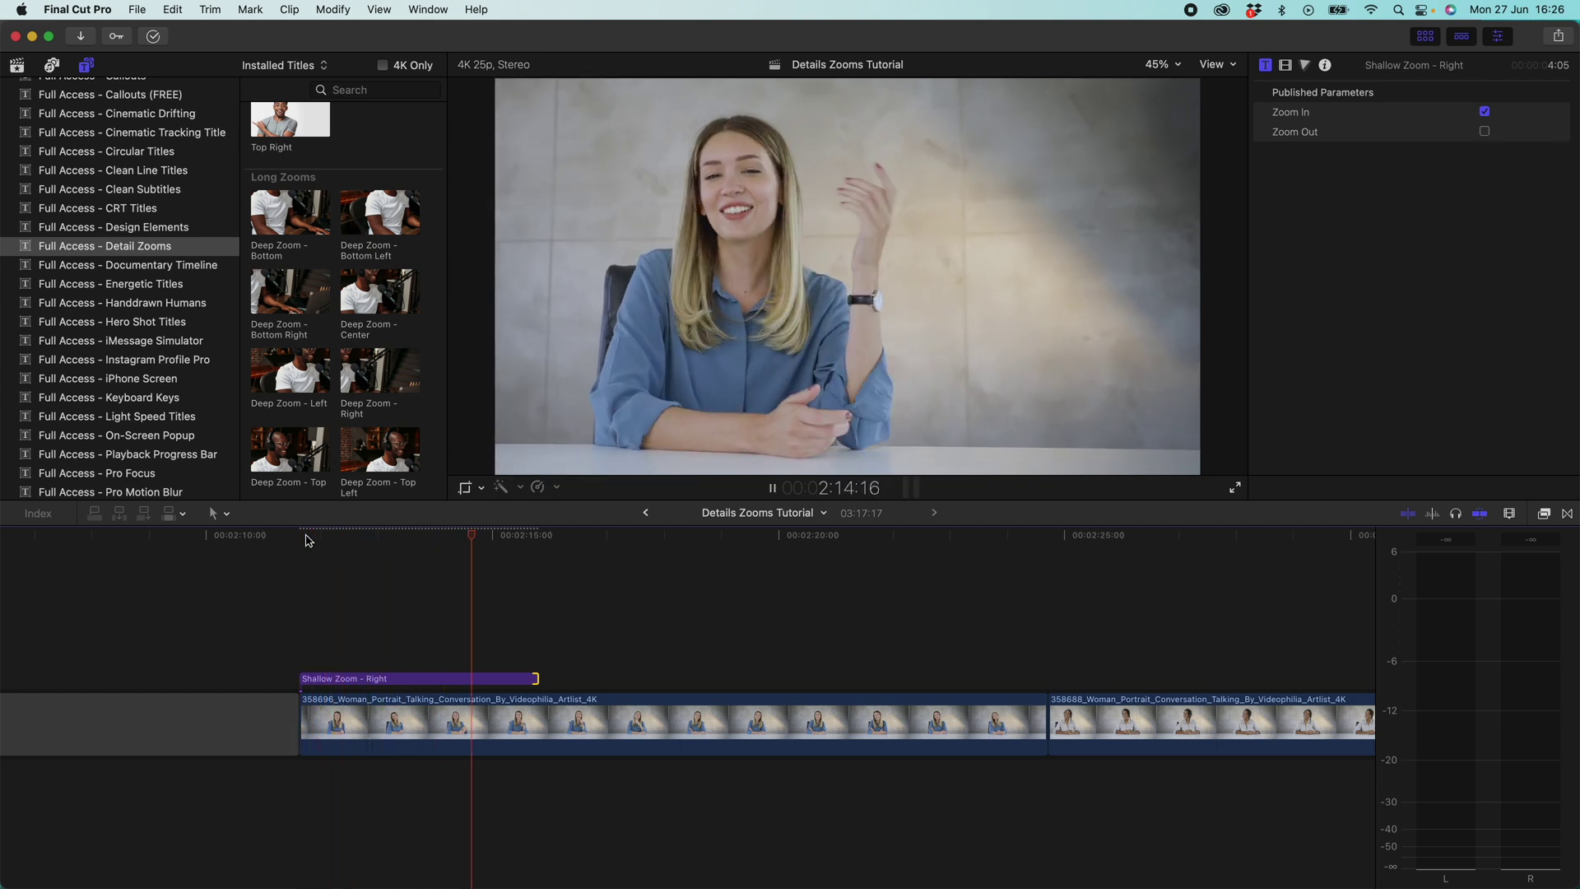
key(space)
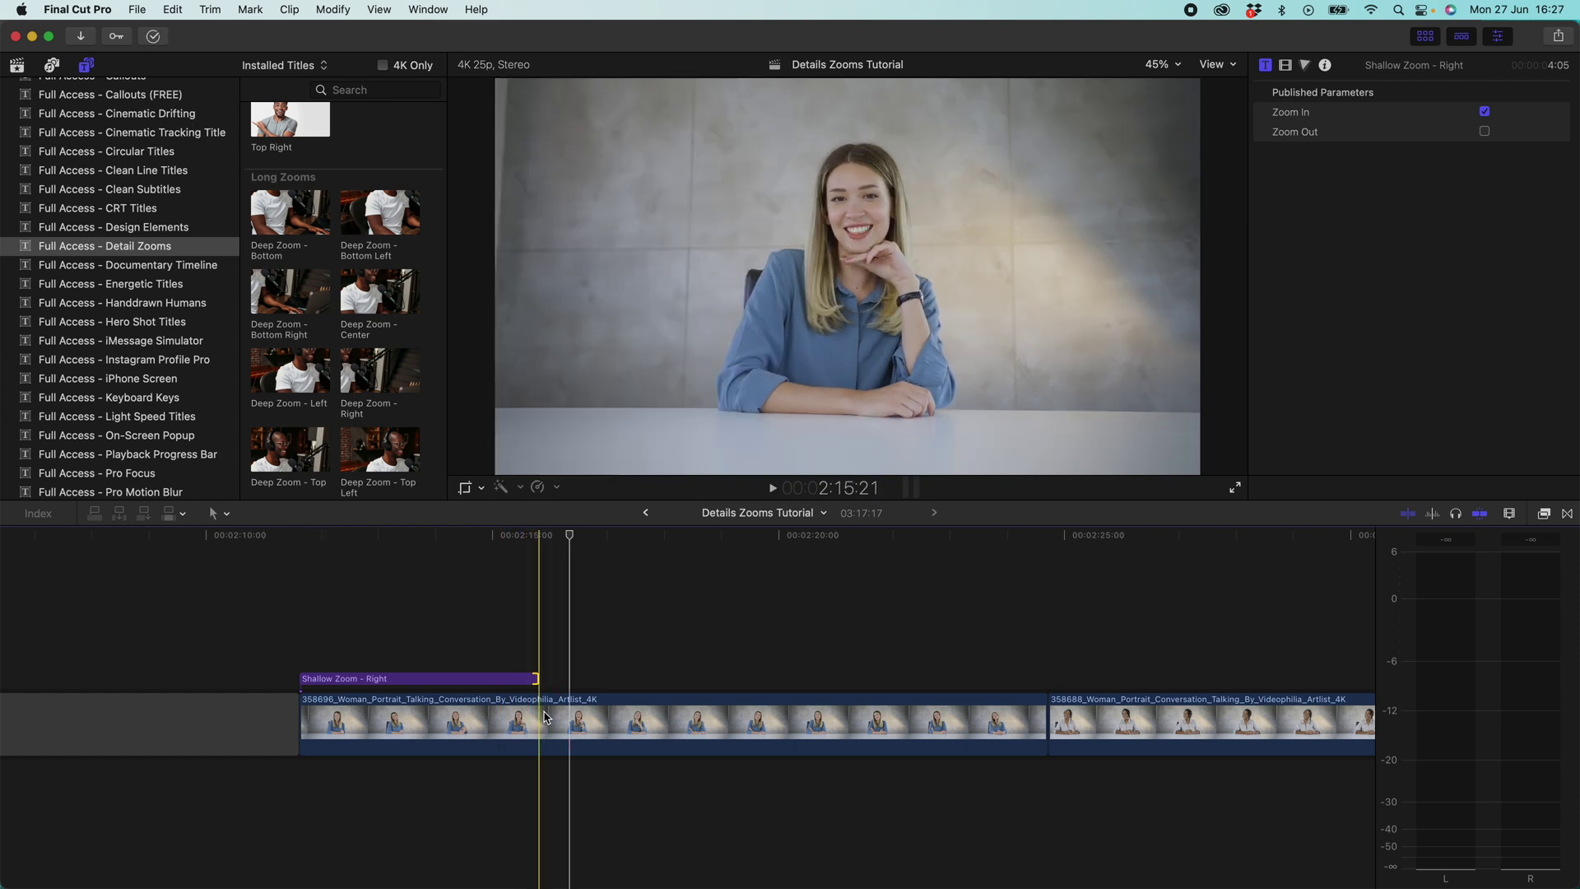
- Delete the Shallow Zoom - Right title clip from the timeline
key(Delete)
click(310, 539)
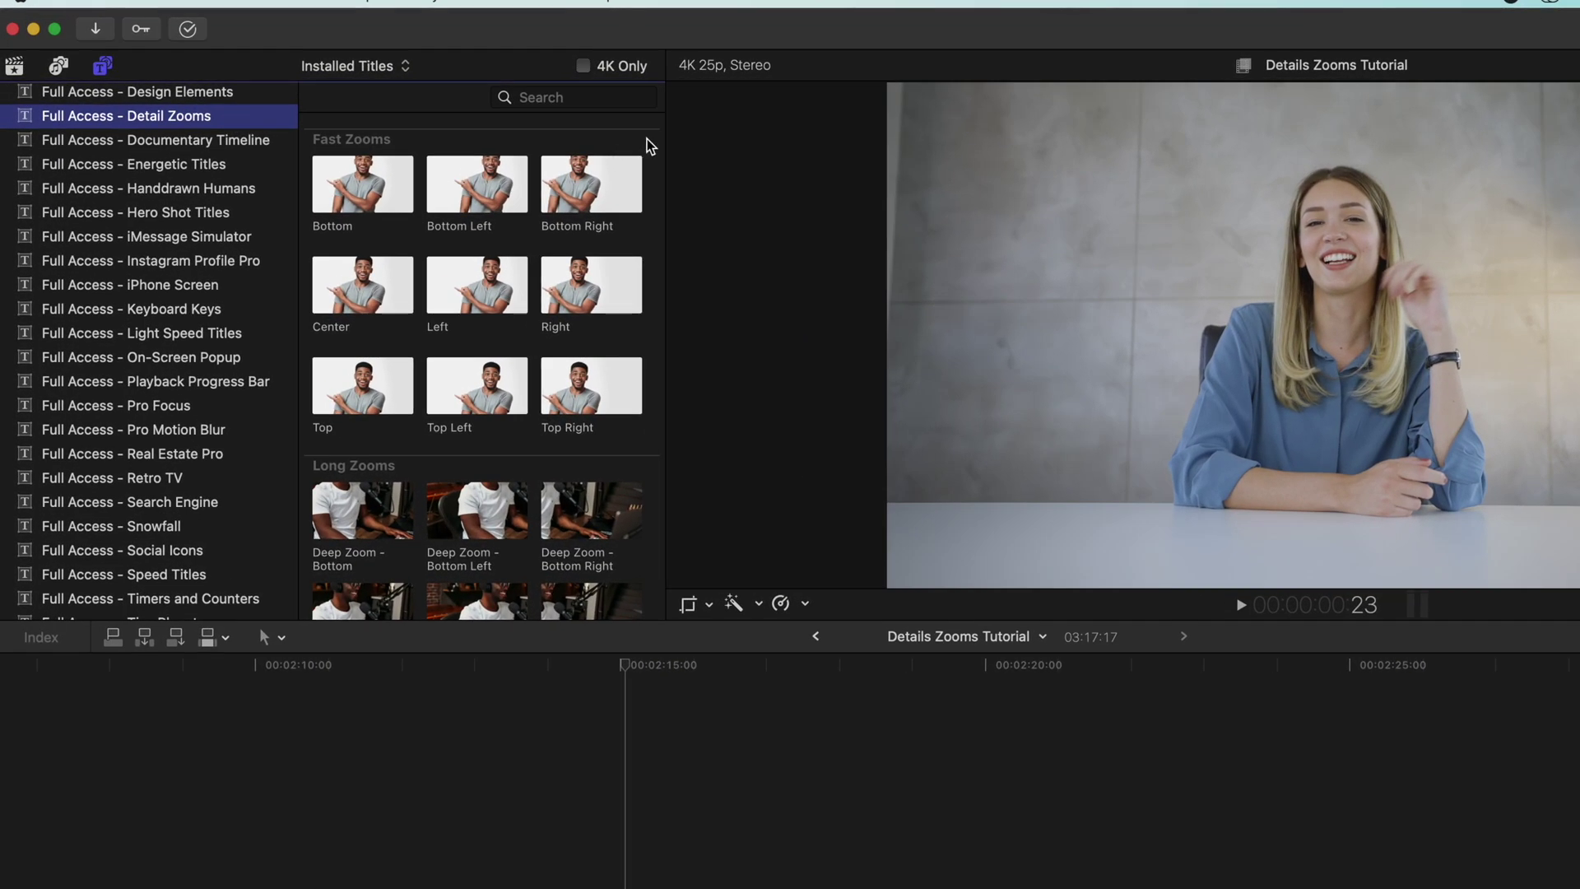
- Place Shallow Zoom - Center above the Search Engine title and lengthen it
scroll(650, 146, down, 10)
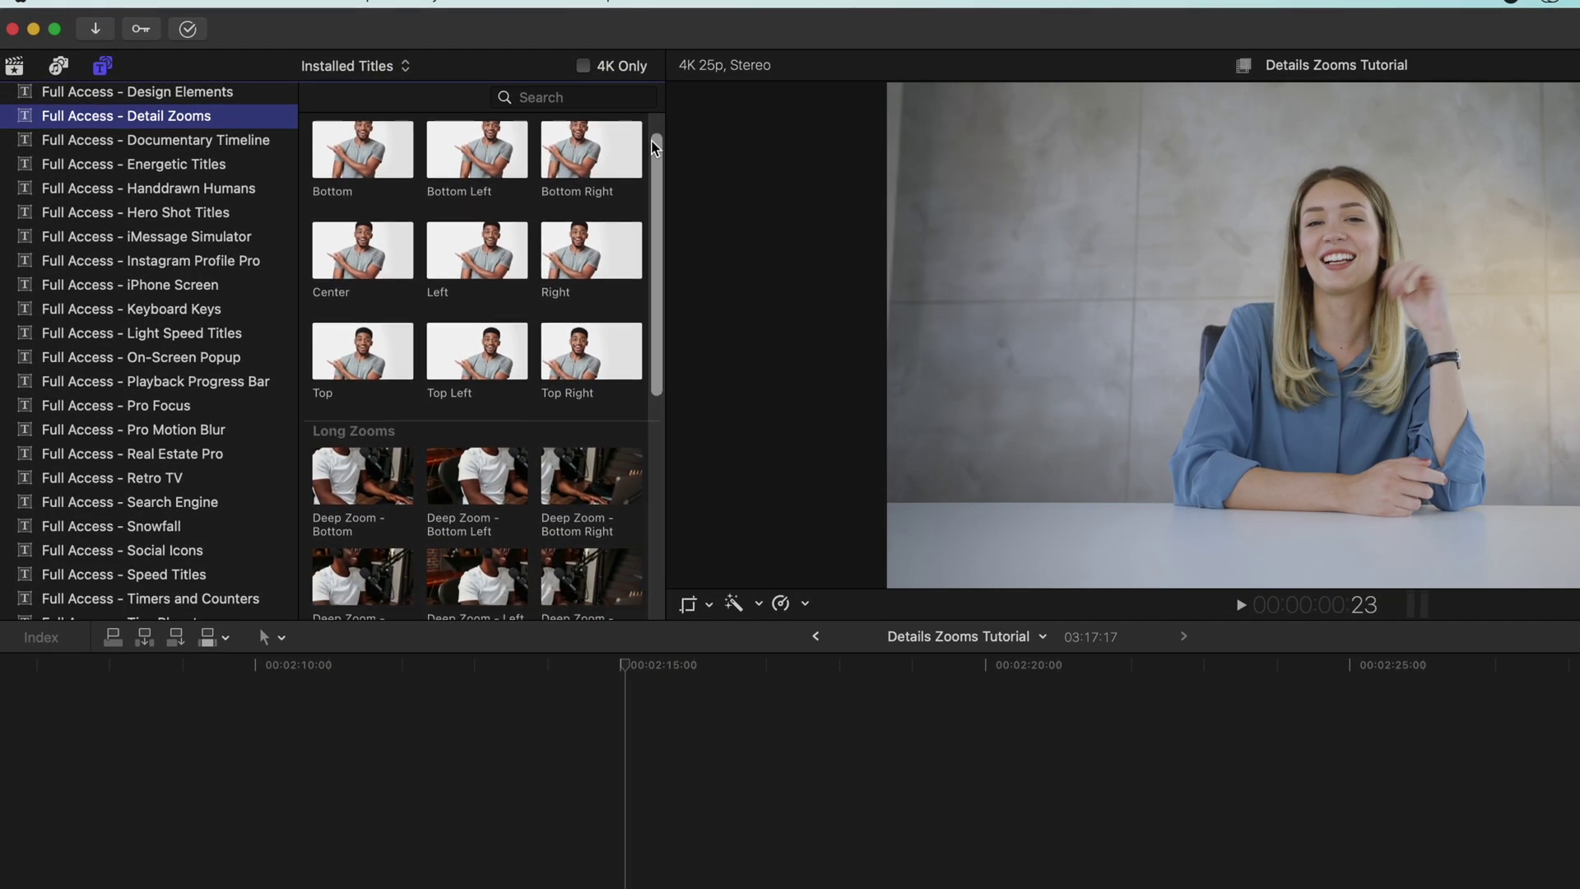
scroll(652, 148, down, 3)
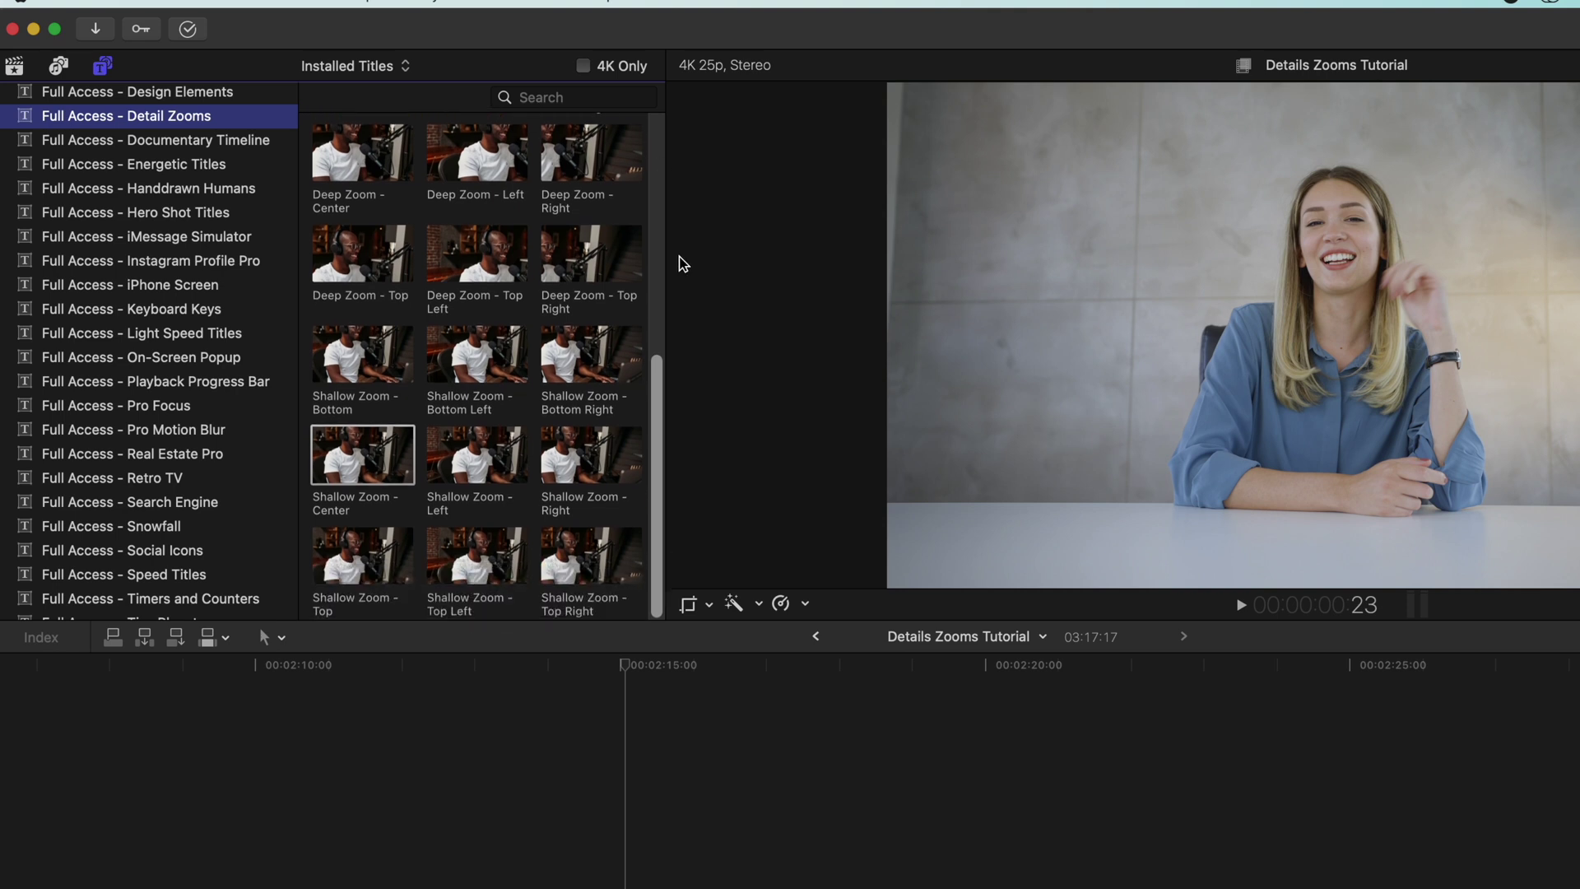
click(385, 458)
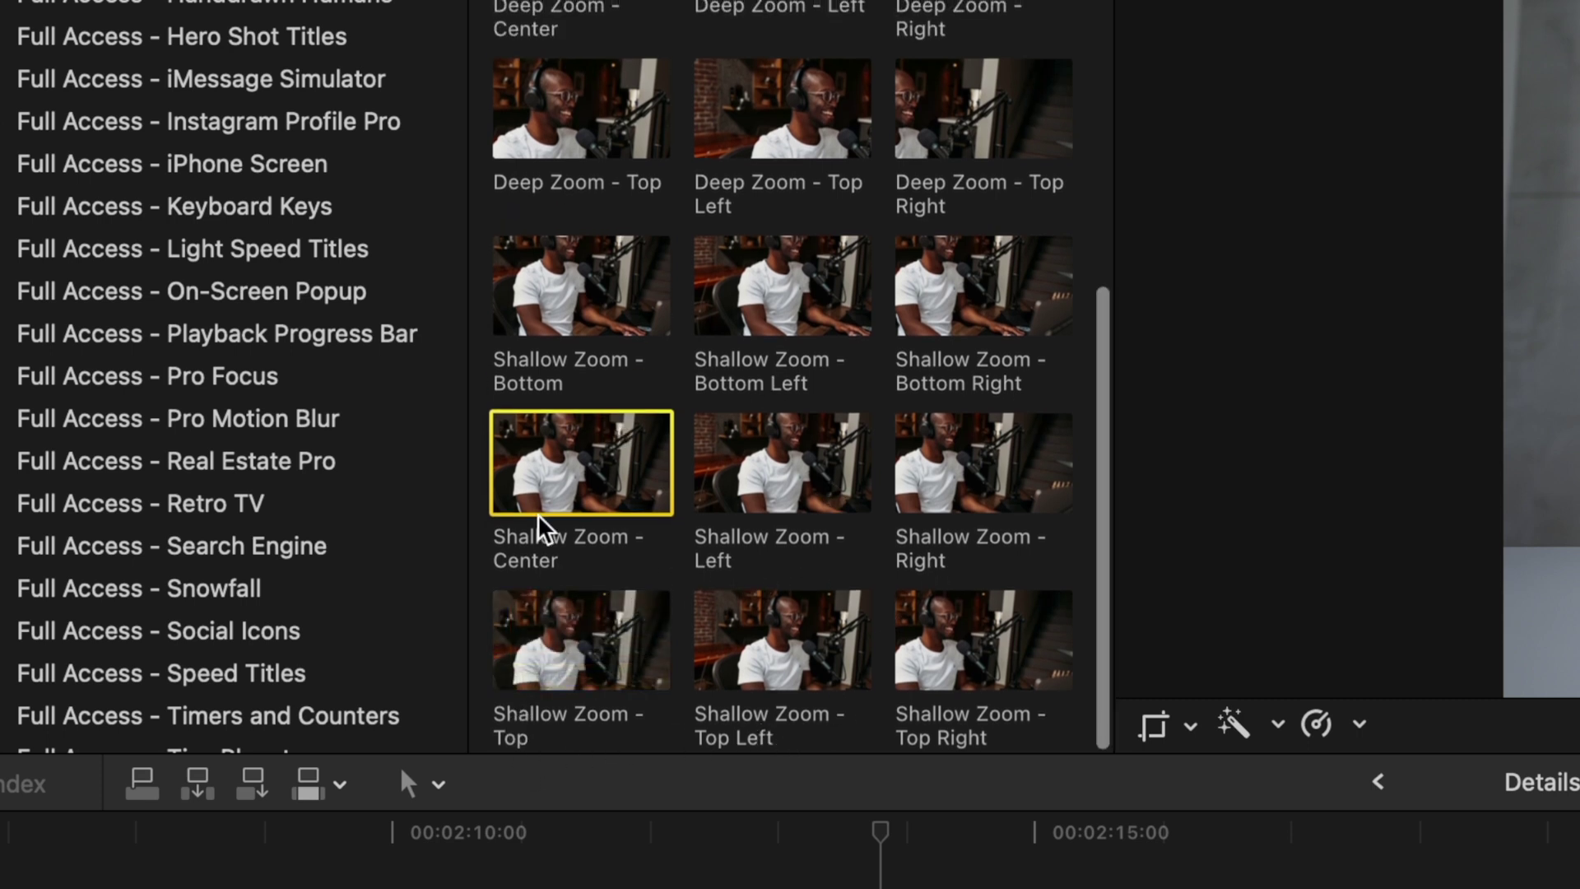
drag(551, 463, 293, 768)
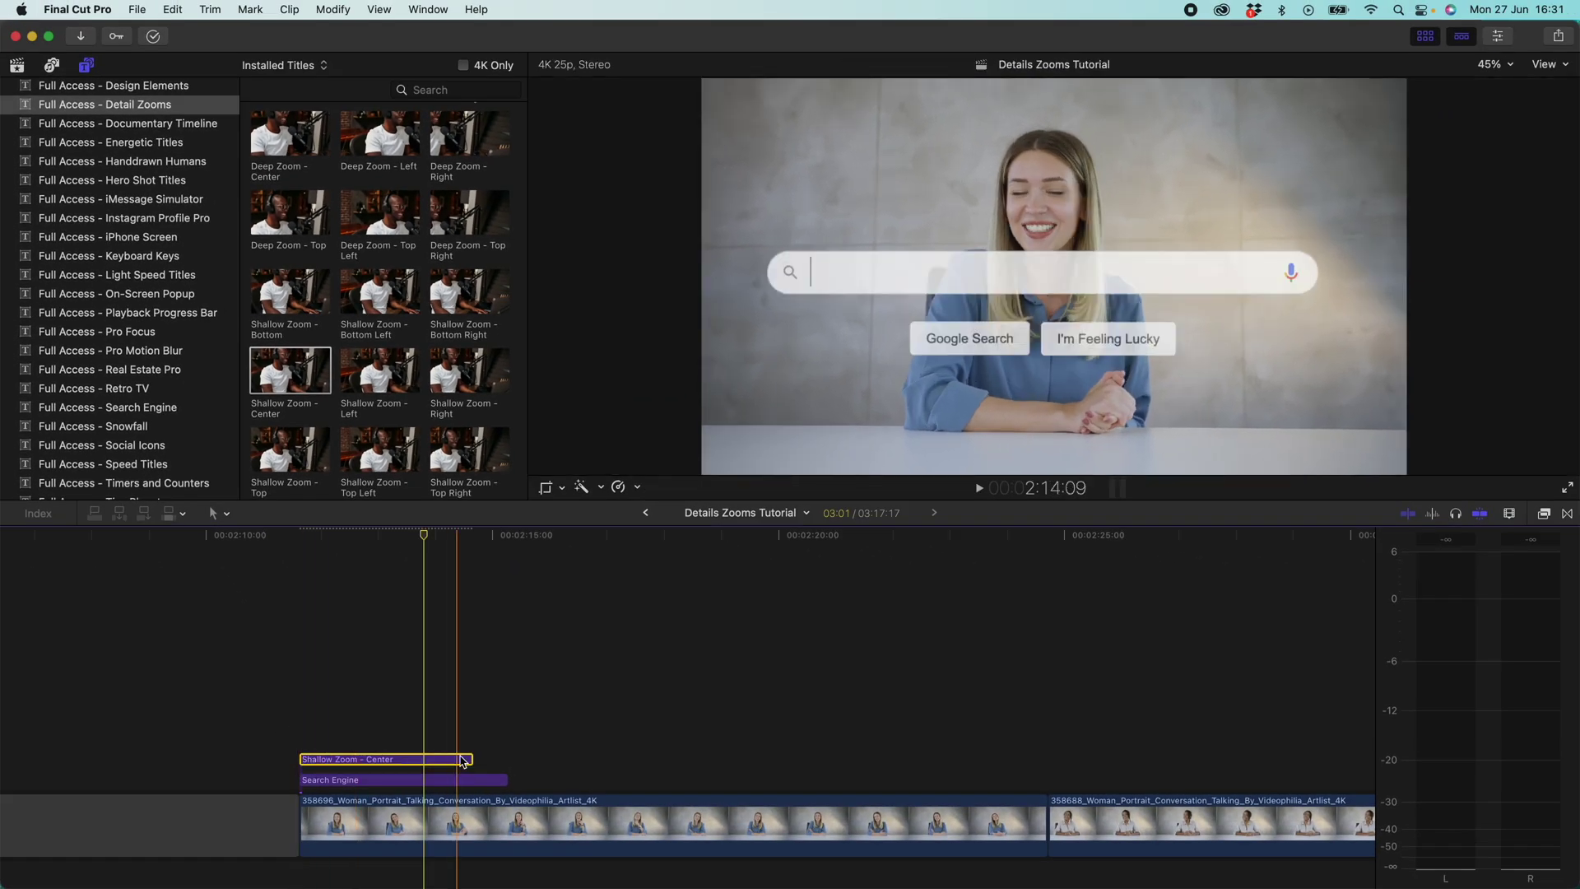
drag(472, 759, 518, 758)
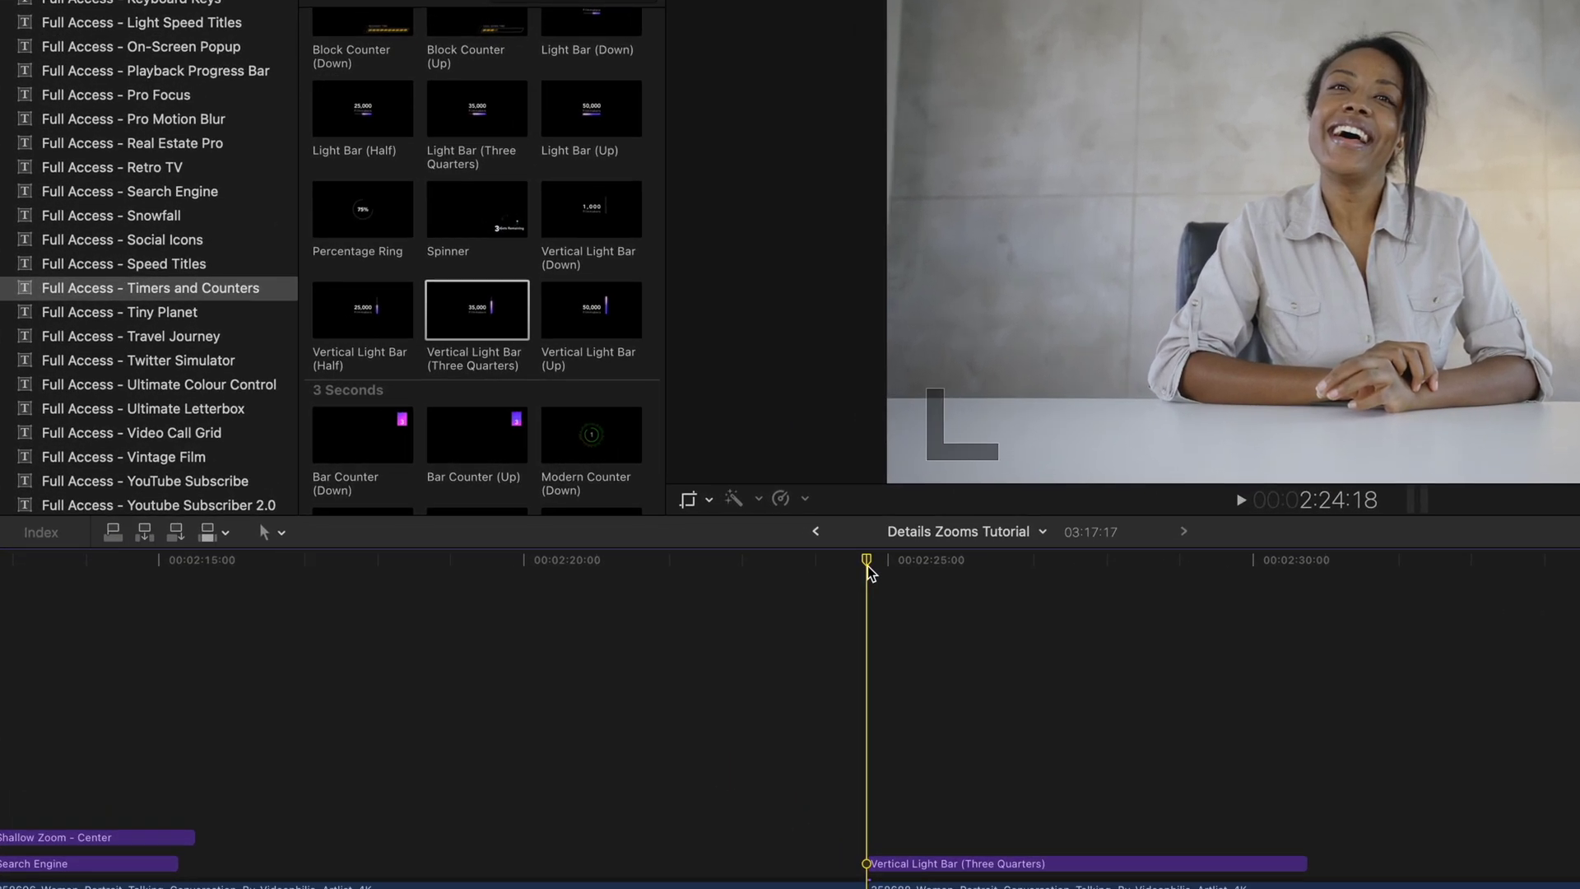
- Play back the Vertical Light Bar section, then show the Detail Zooms titles
key(space)
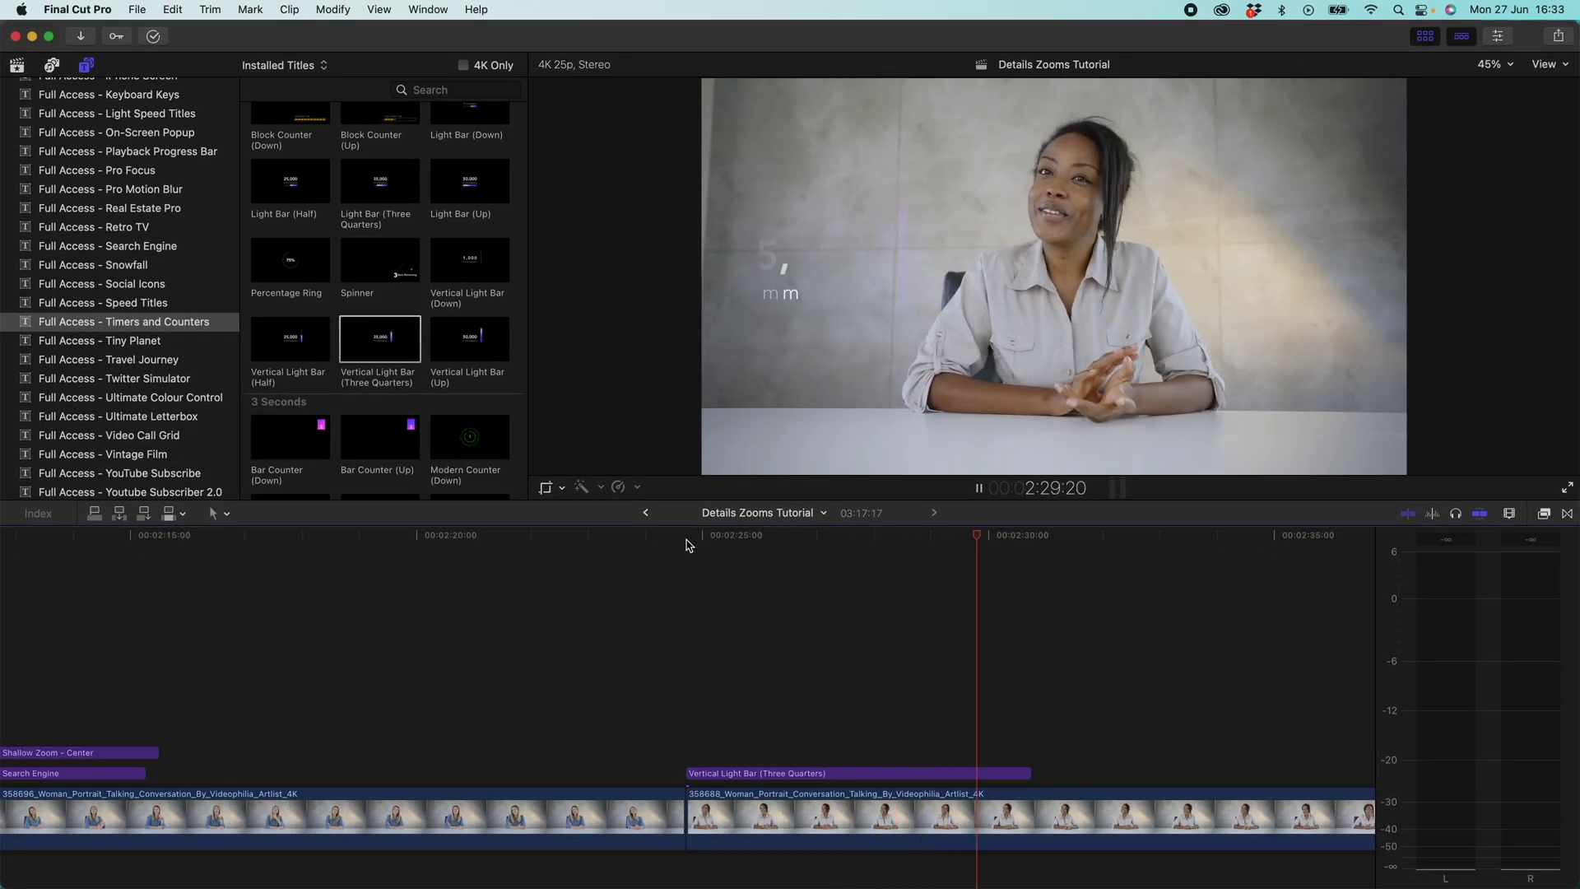
key(space)
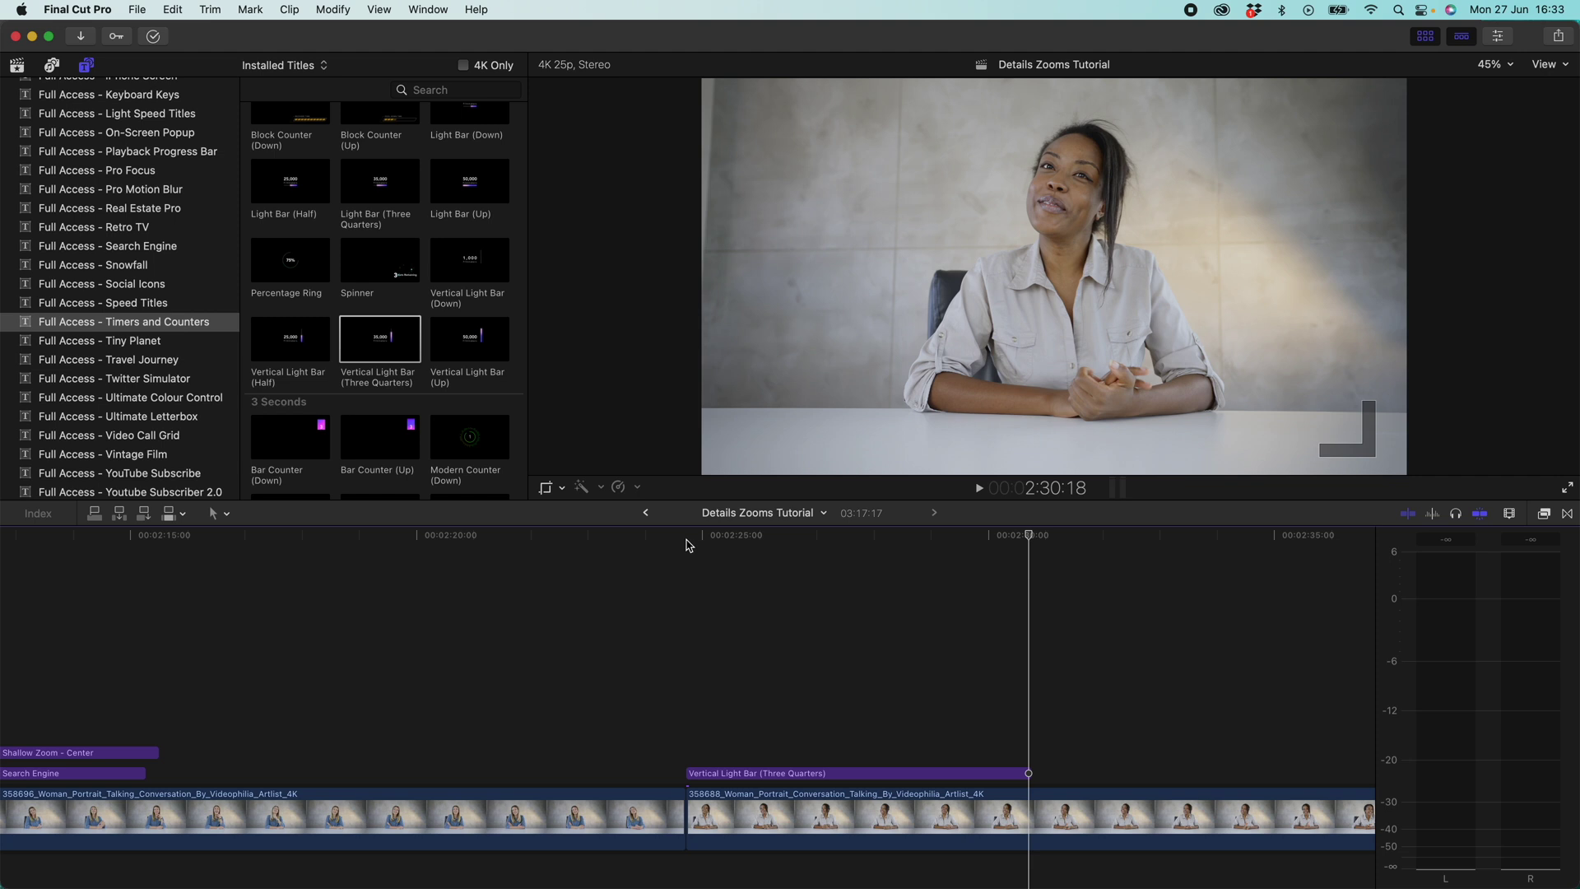
scroll(87, 283, up, 5)
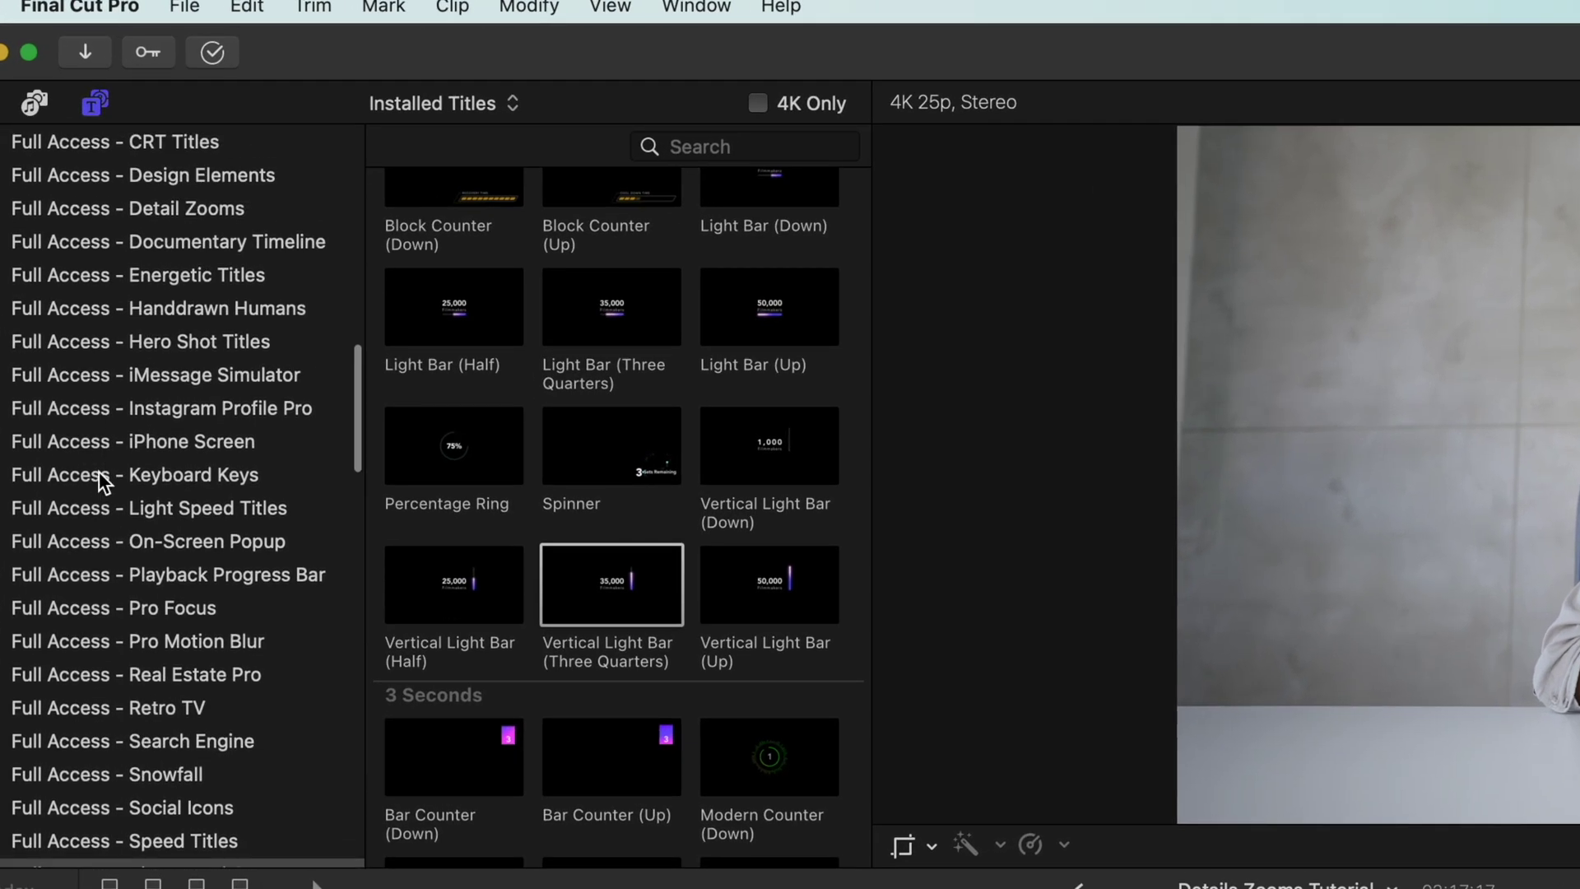
click(196, 207)
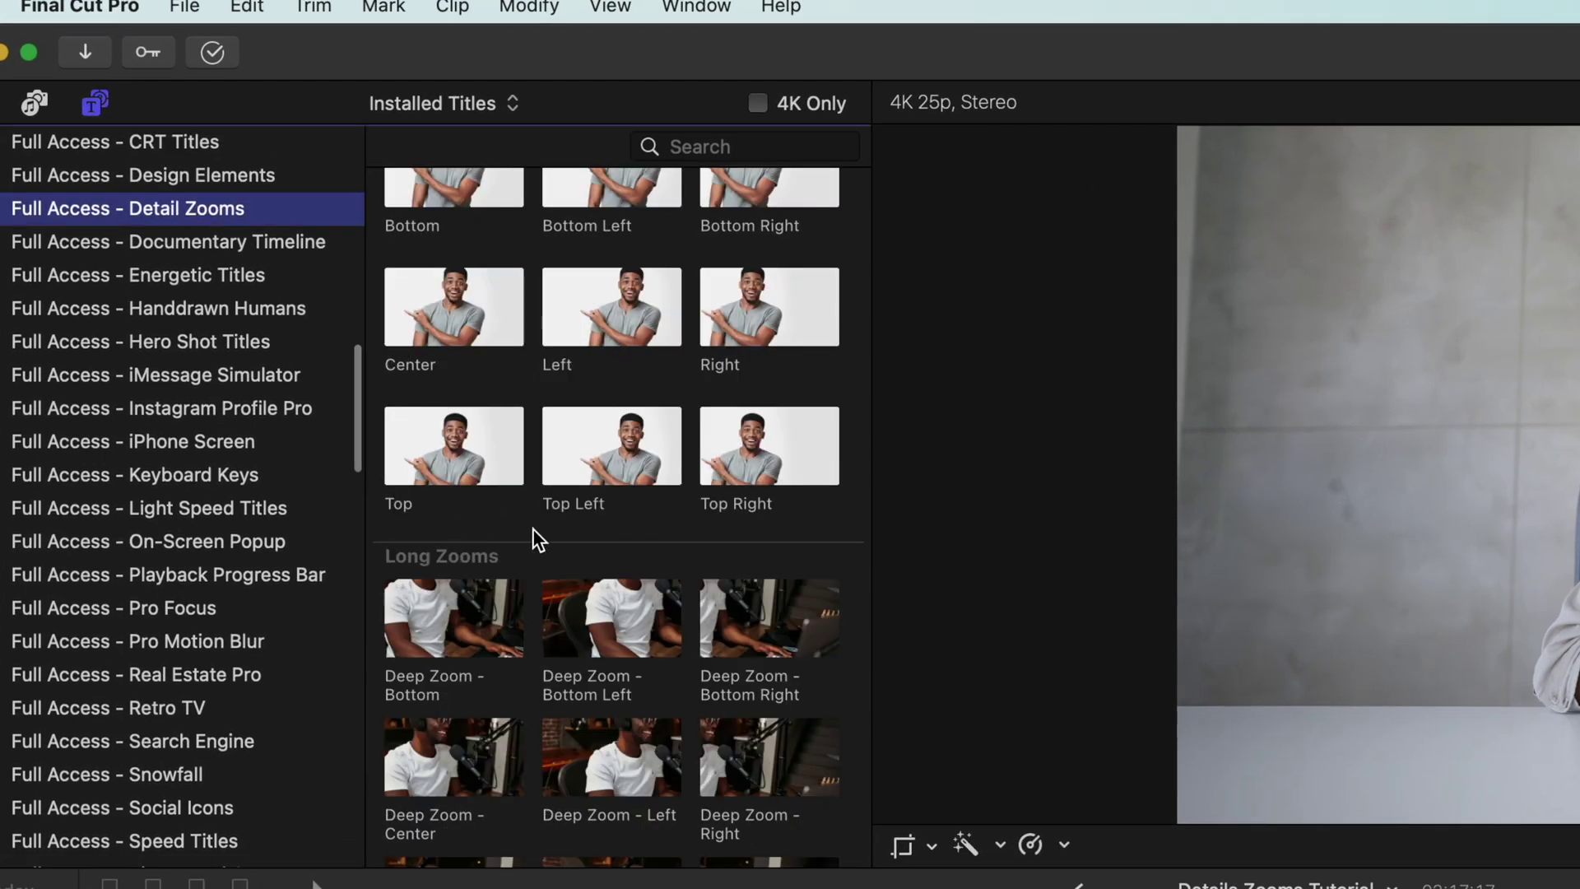
- Place Deep Zoom - Left above the Vertical Light Bar title and extend it rightward
scroll(530, 528, up, 2)
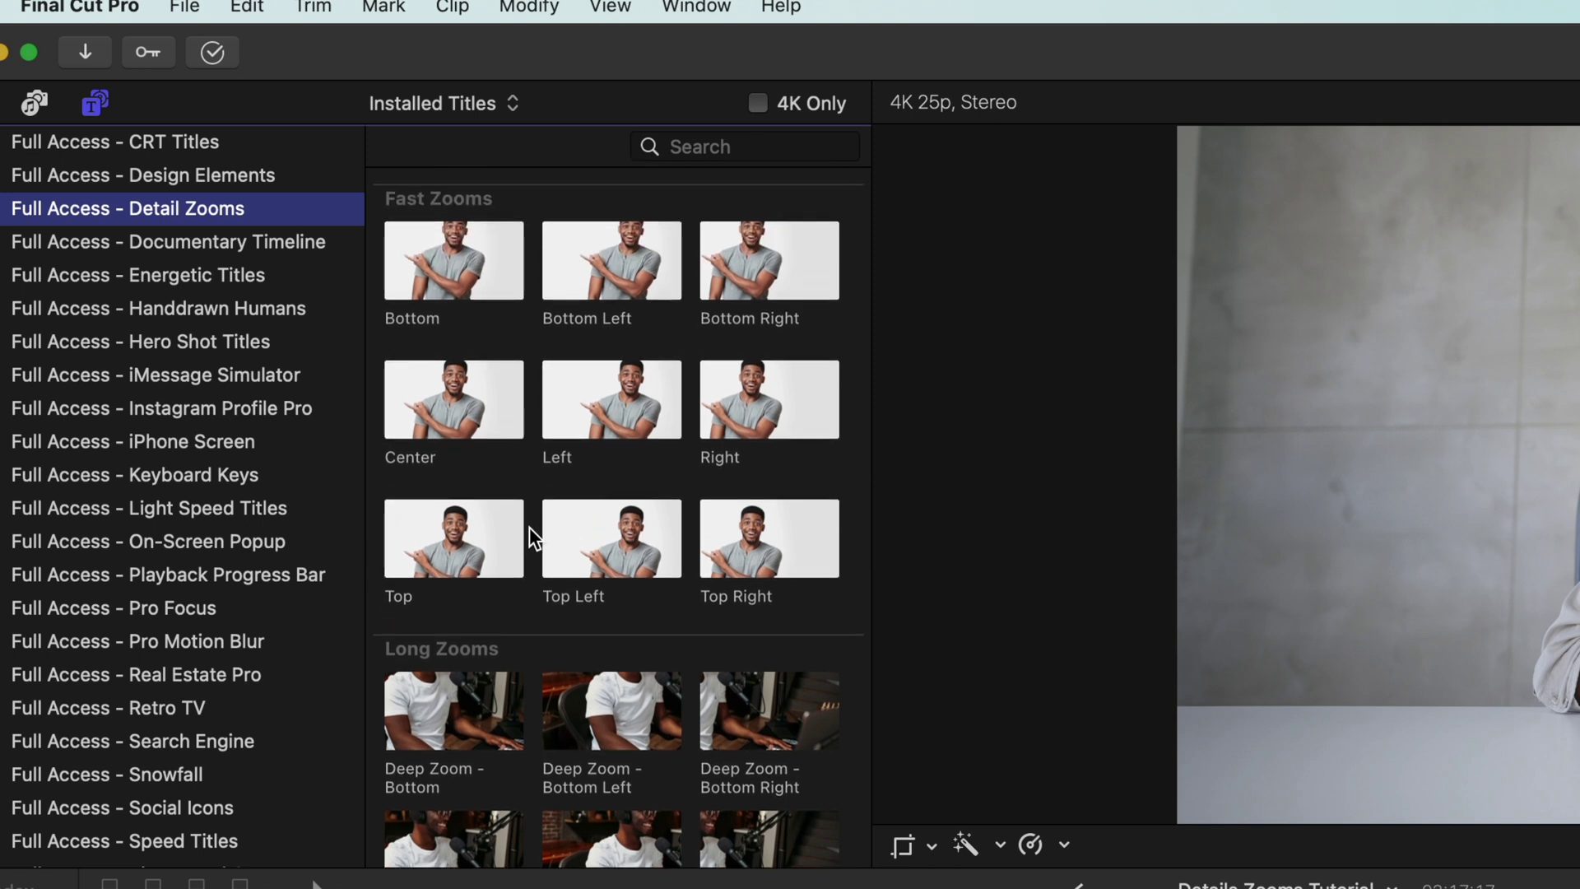
scroll(530, 527, down, 5)
click(568, 494)
click(598, 618)
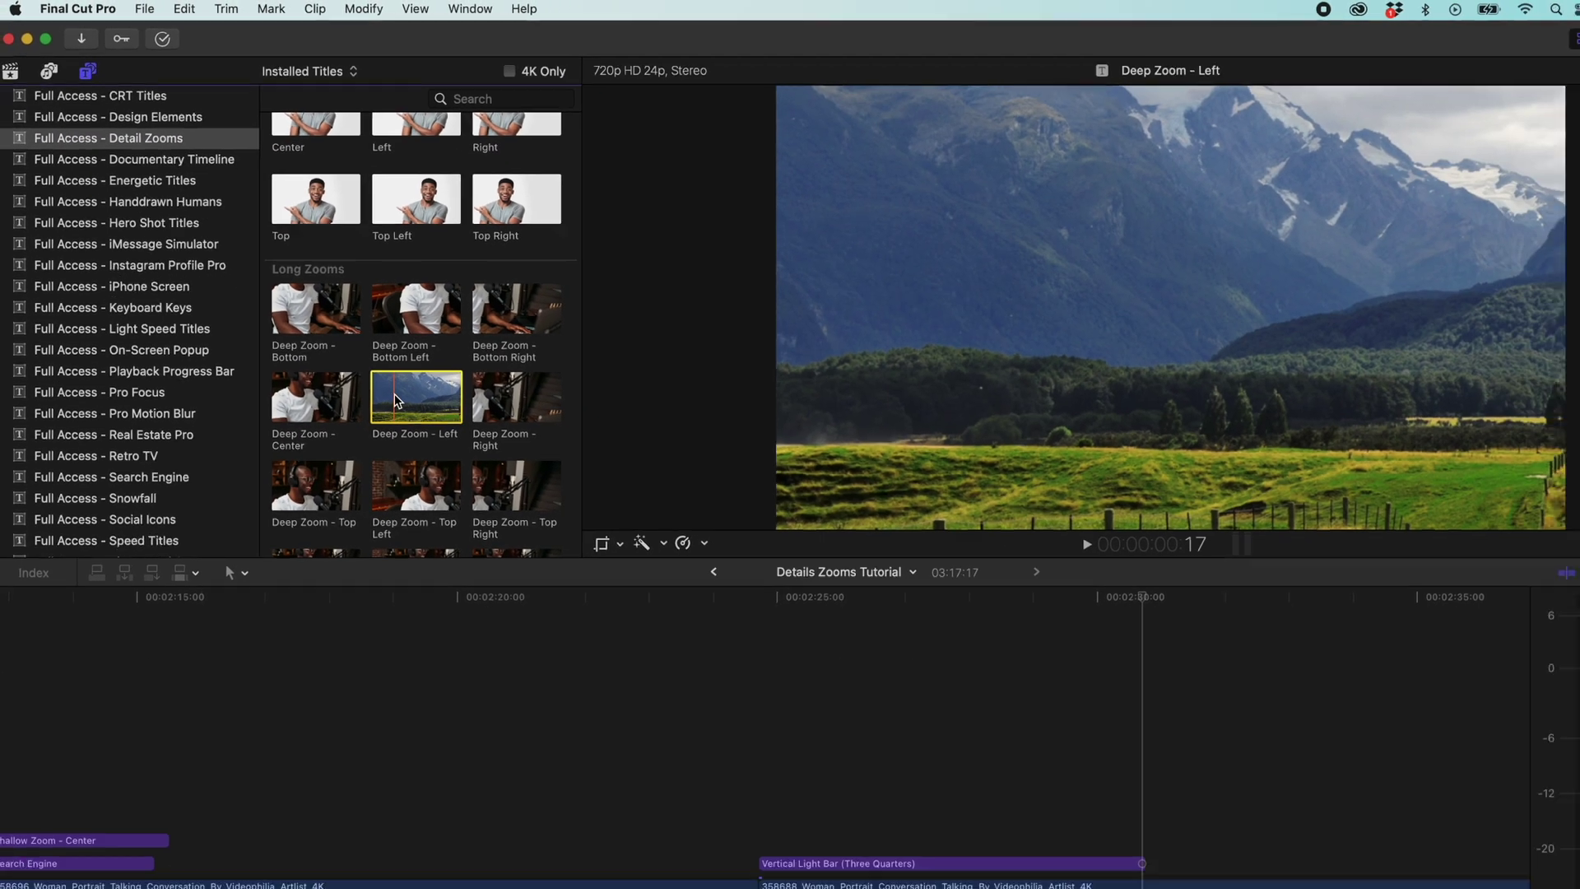
drag(388, 392, 753, 815)
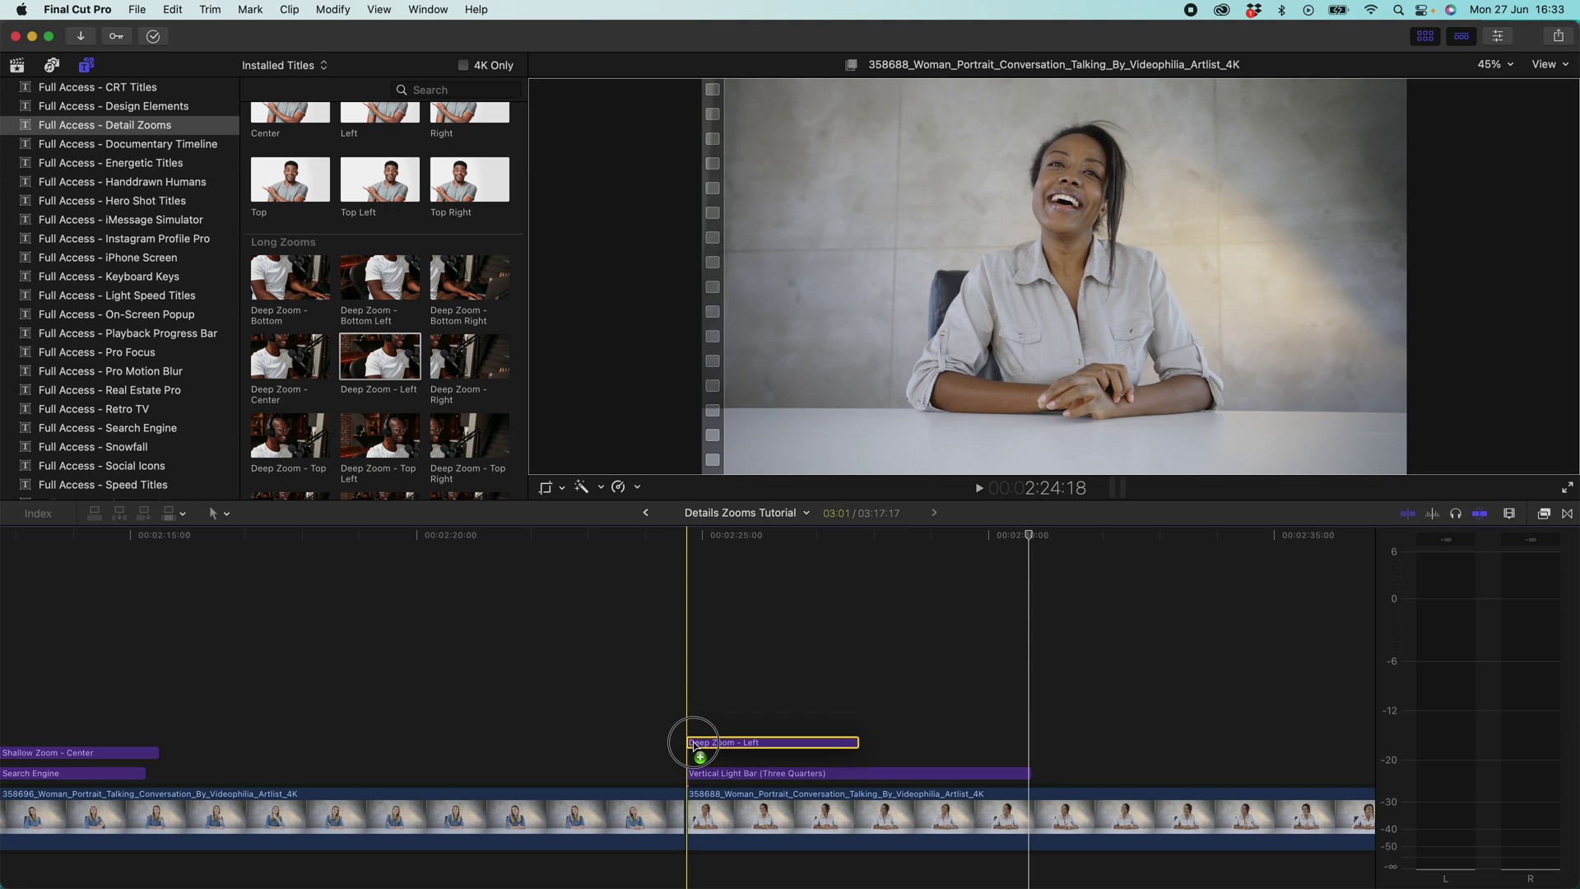
drag(693, 745, 694, 747)
drag(859, 752, 1037, 752)
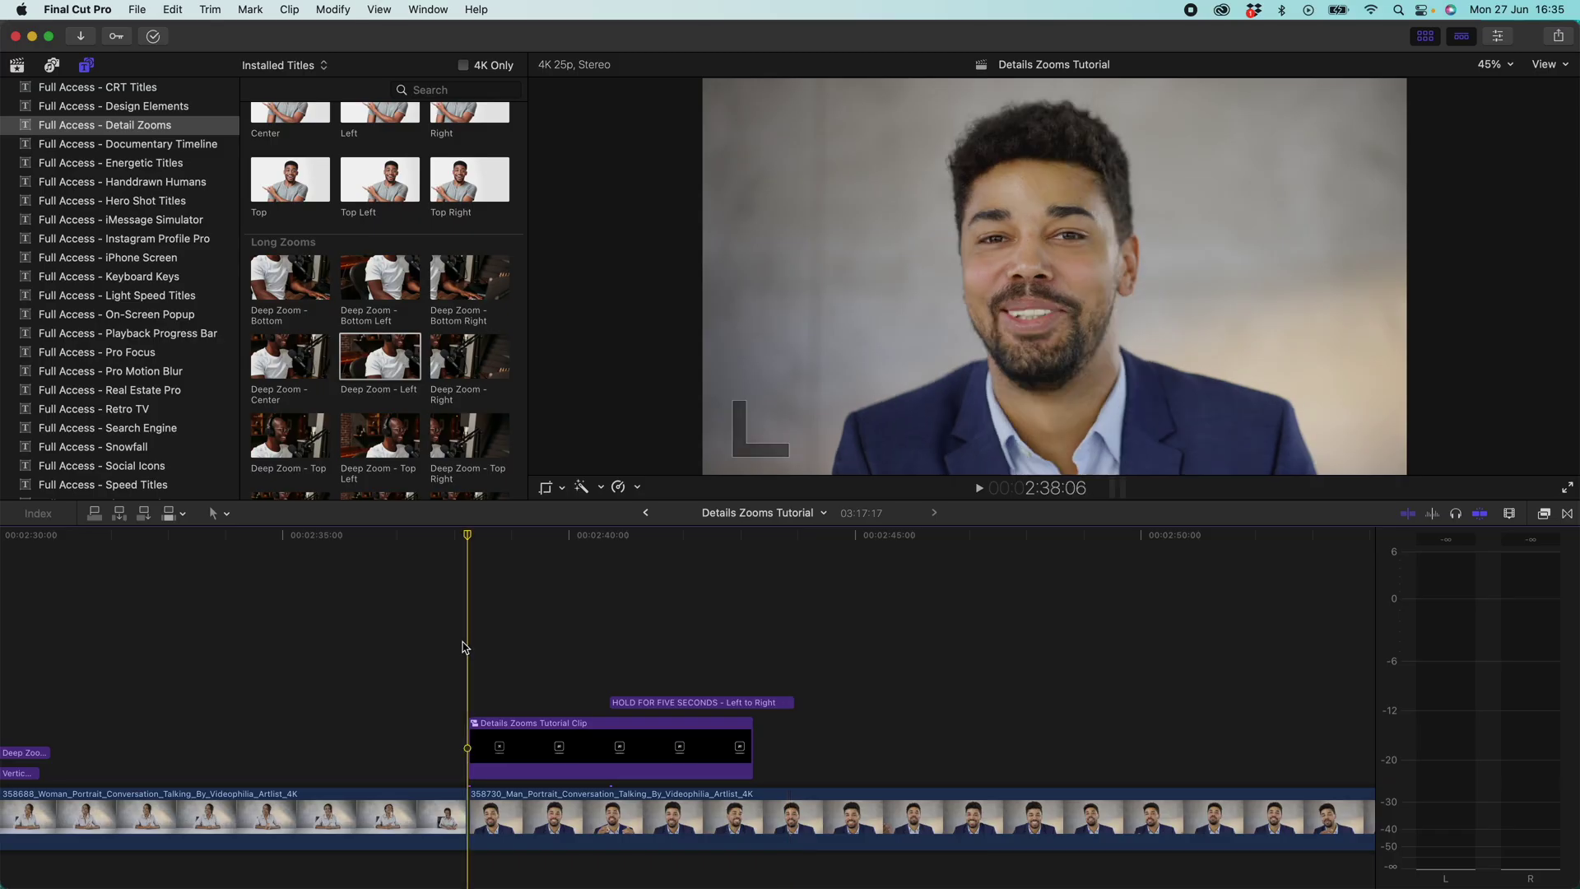
- Add the Top Right zoom title at the 2:40 playhead and extend it to about five seconds
scroll(463, 647, left, 3)
scroll(503, 353, up, 3)
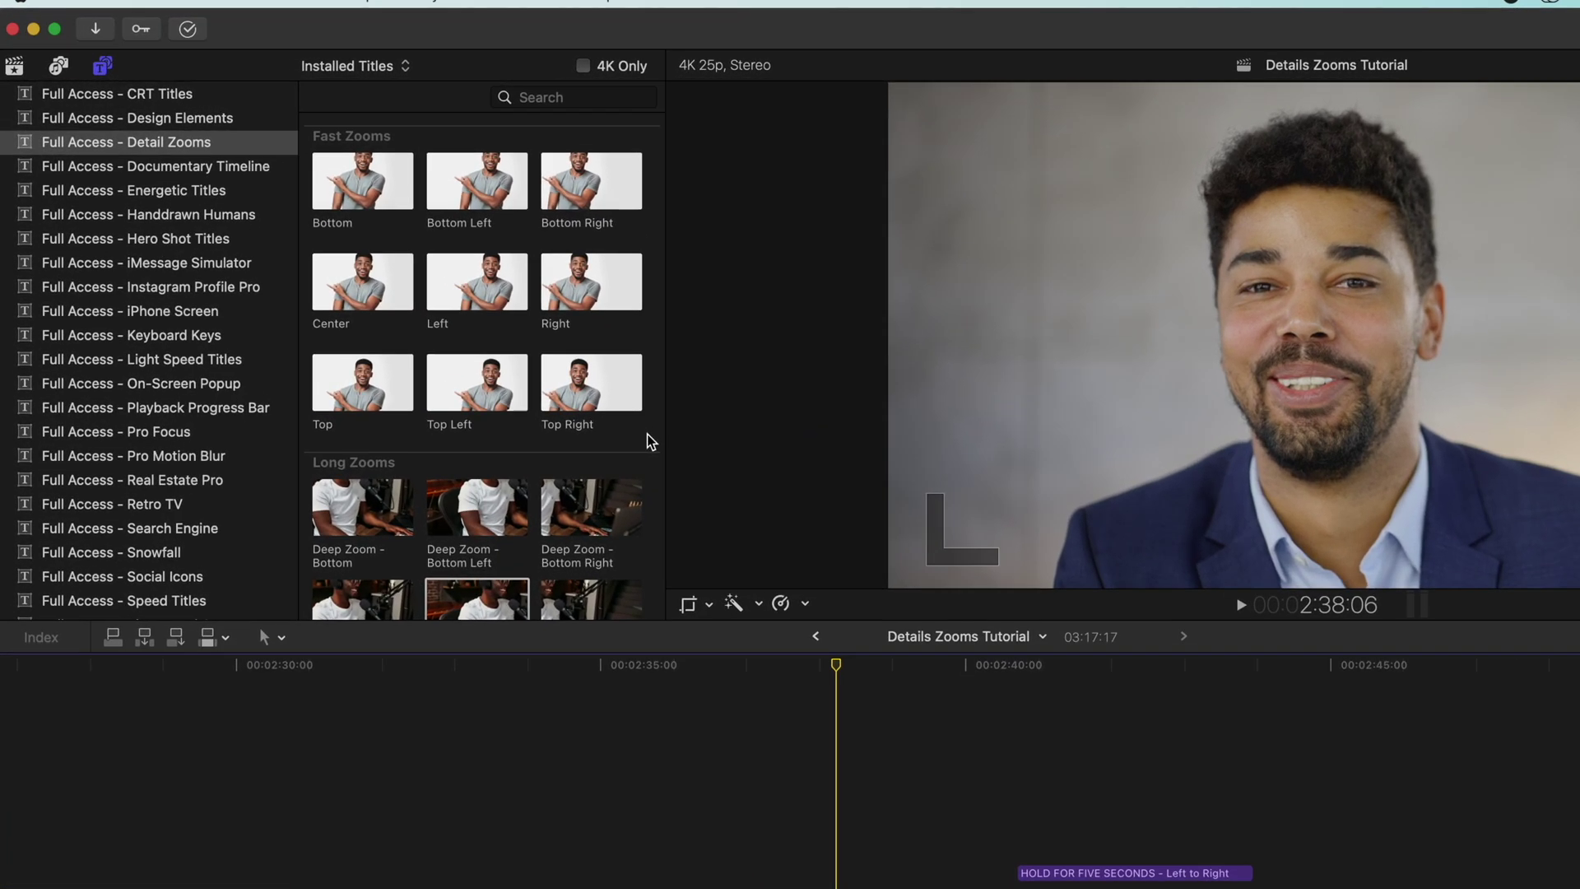
click(1002, 664)
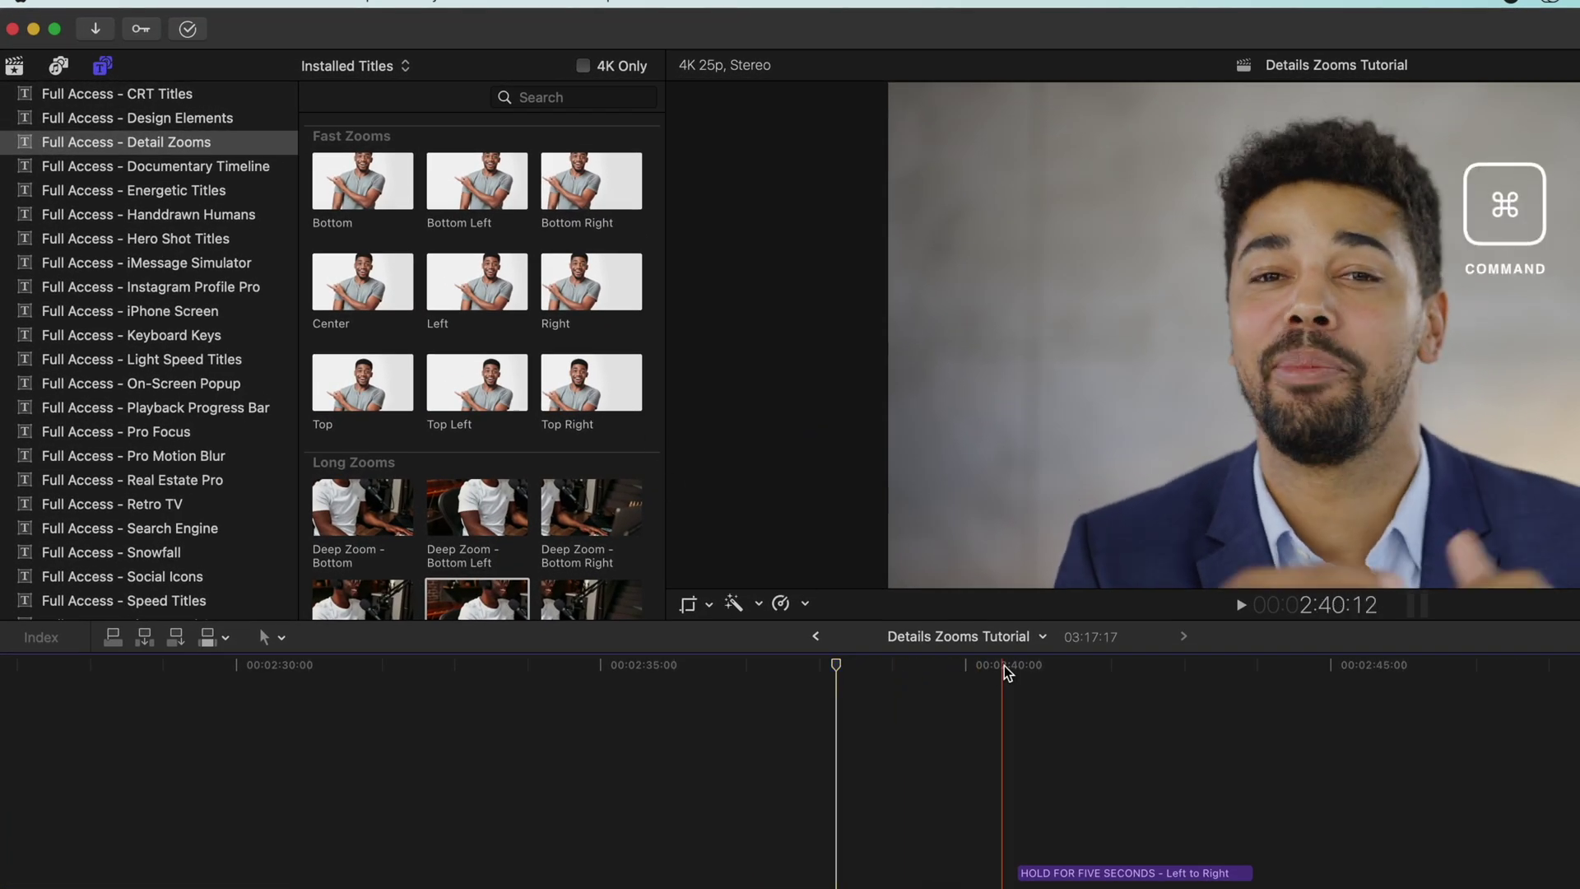
click(581, 395)
drag(581, 395, 839, 872)
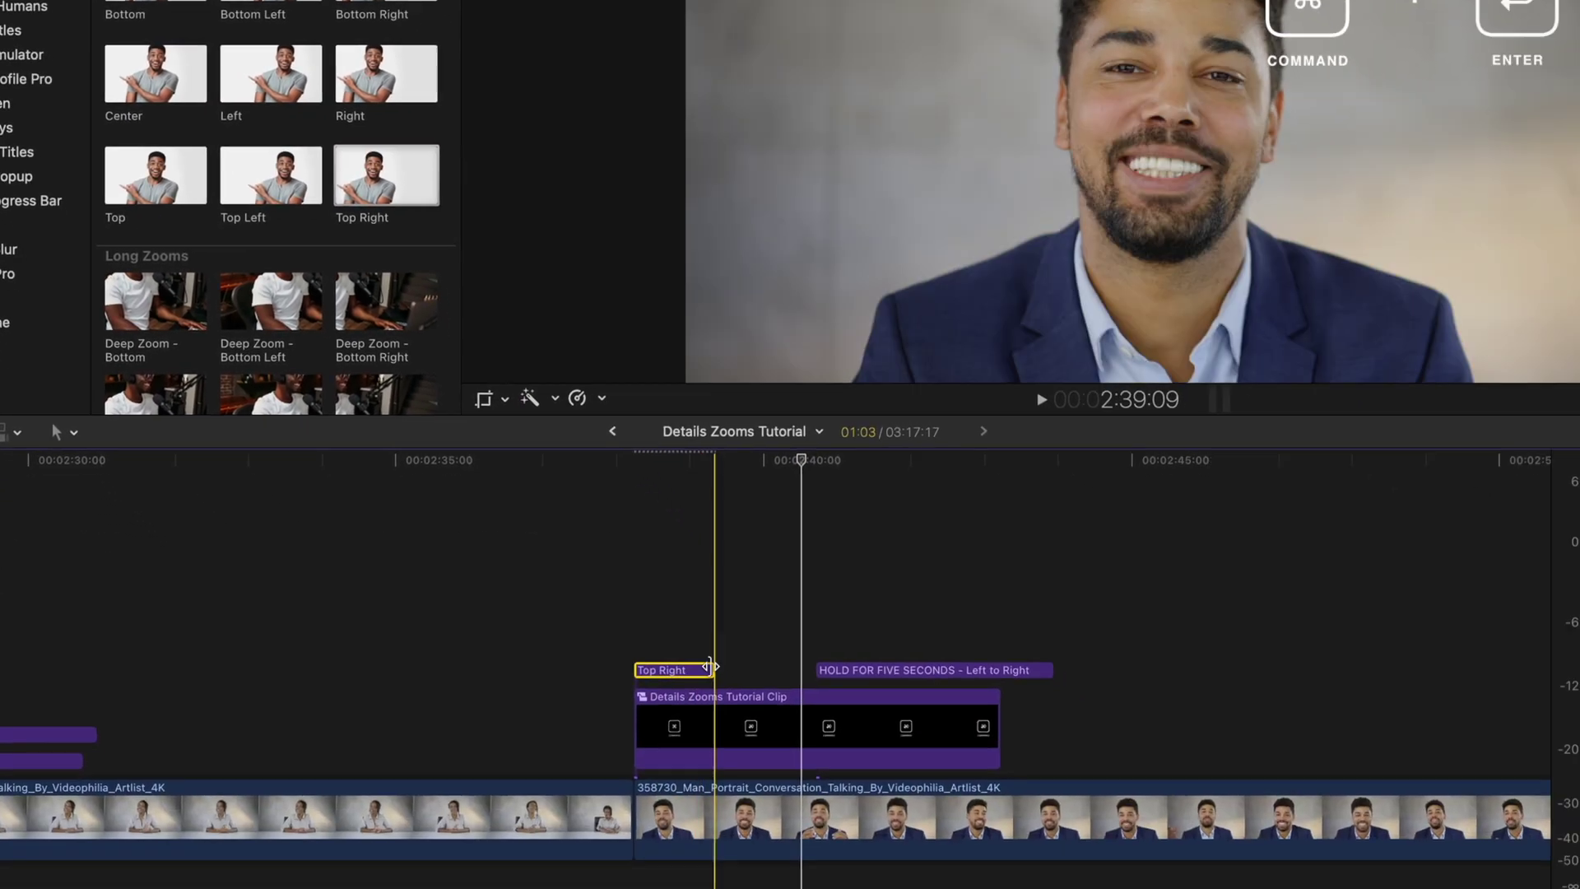
drag(948, 873, 957, 872)
drag(747, 662, 946, 622)
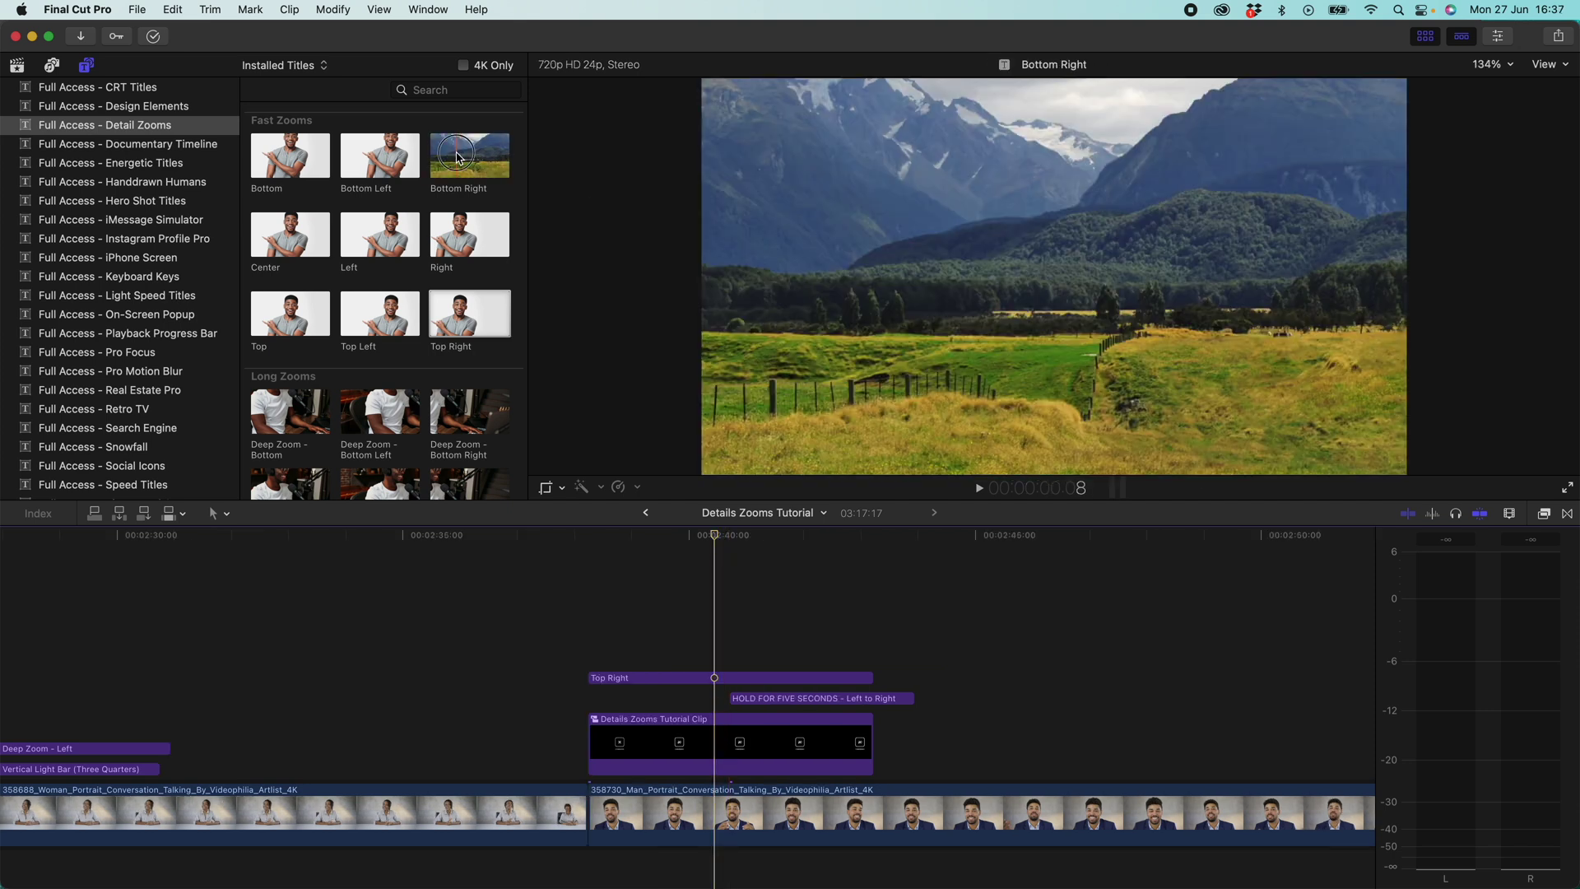
- Drop Bottom Right above Top Right and trim it to end with the tutorial clip
drag(459, 158, 721, 647)
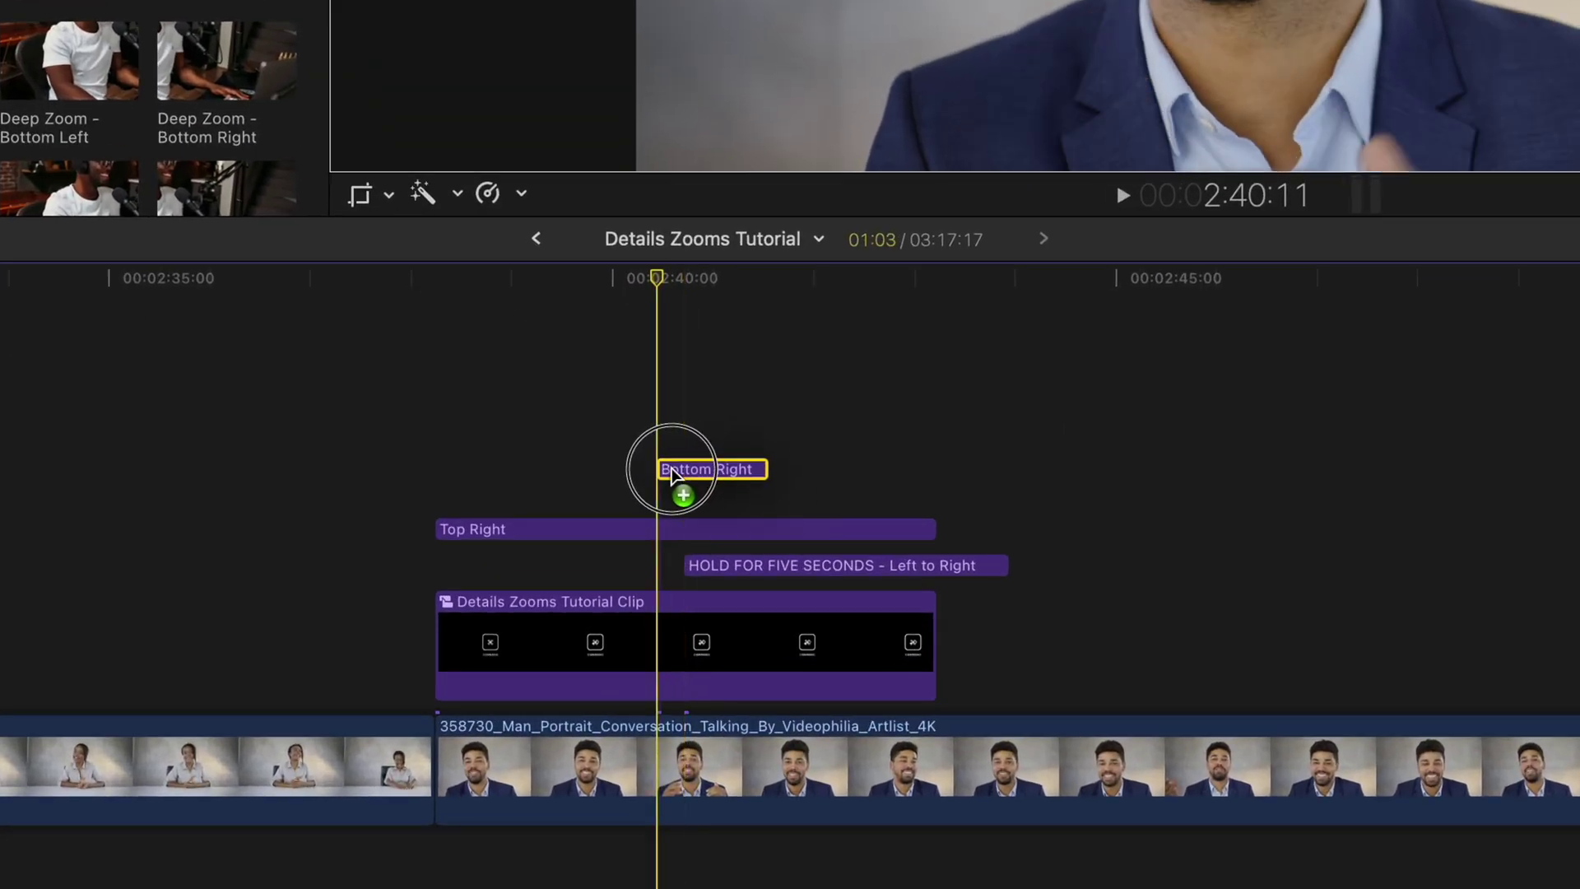
drag(670, 472, 671, 487)
drag(769, 492, 928, 487)
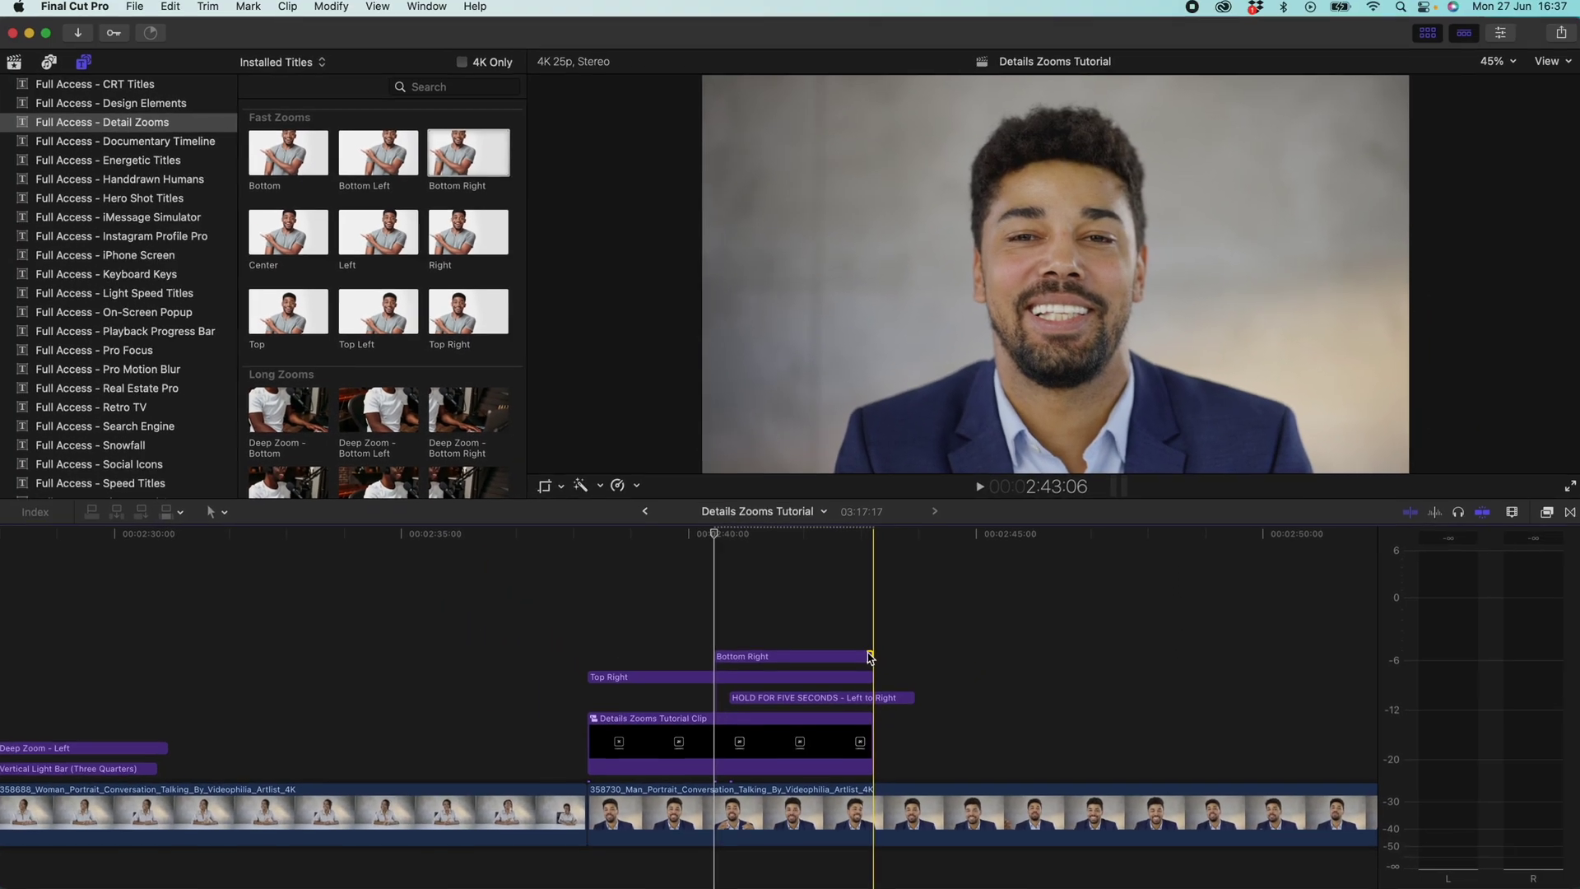